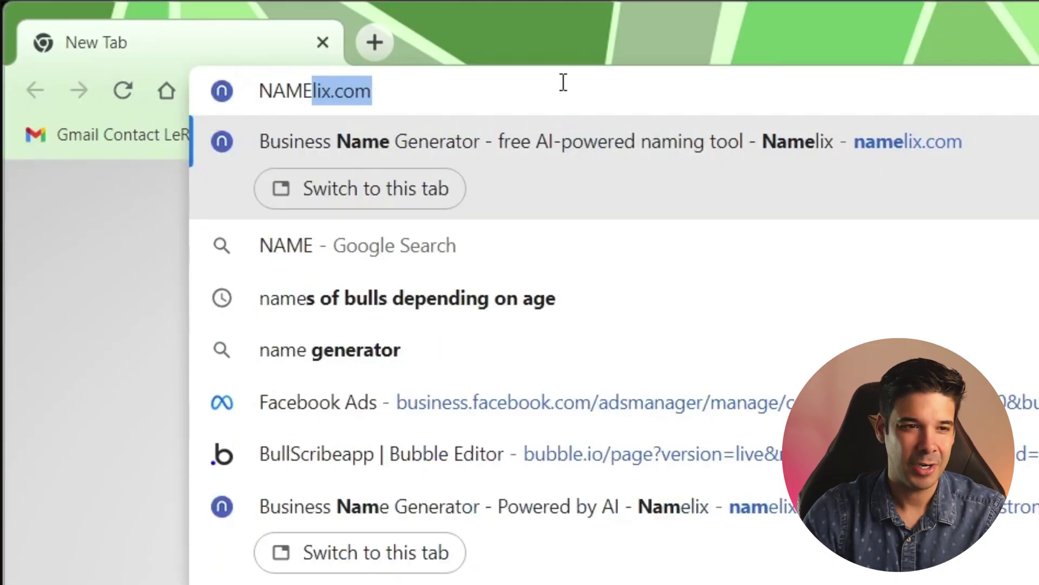
Load namelix.com and copy the Astronaut Galaxy Starry Projector title from the AliExpress listing.
type("LIX.COM")
key("Return")
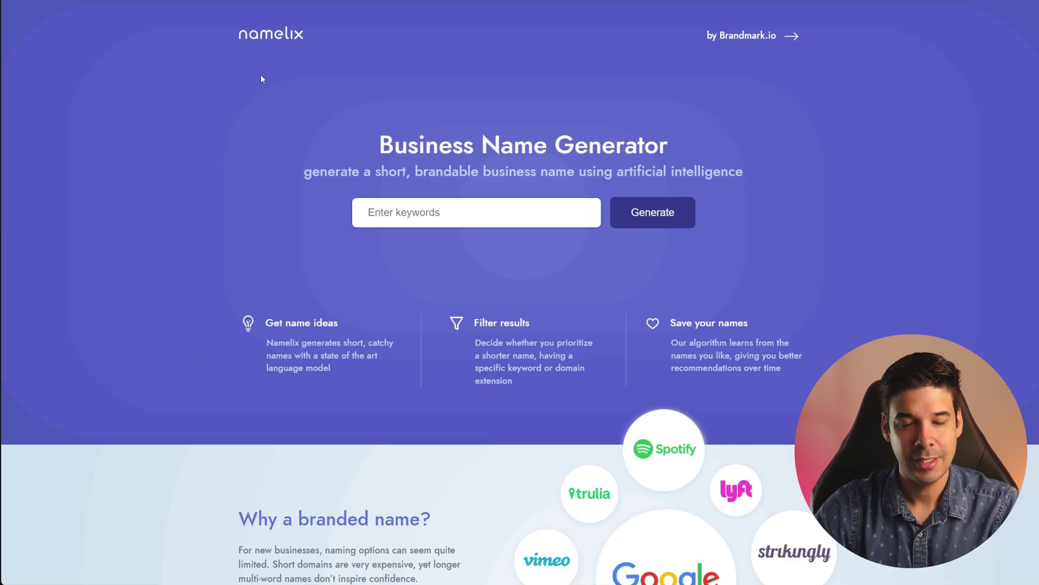
left_click_drag(302, 176, 406, 172)
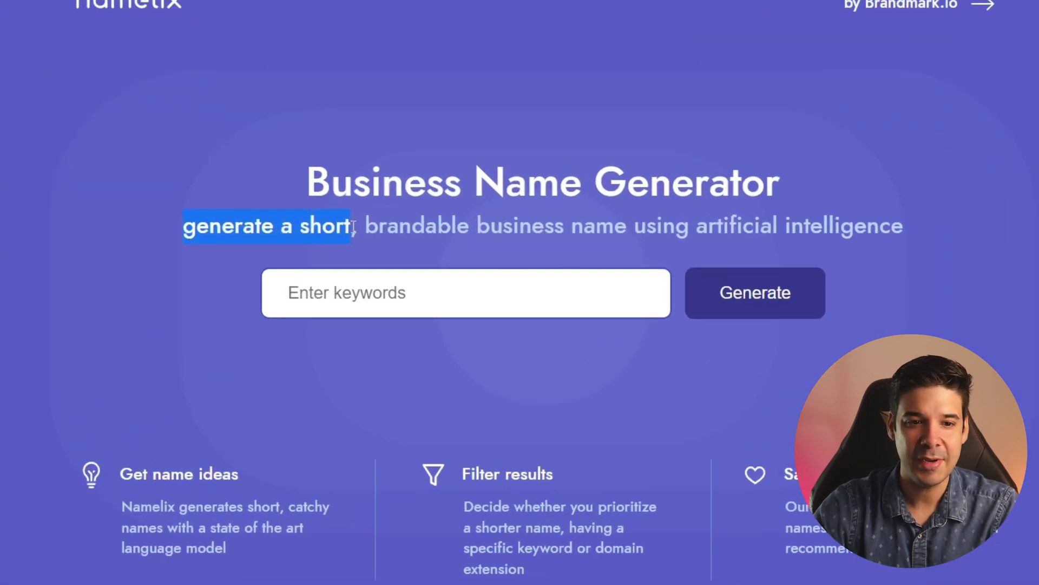
left_click_drag(361, 225, 885, 218)
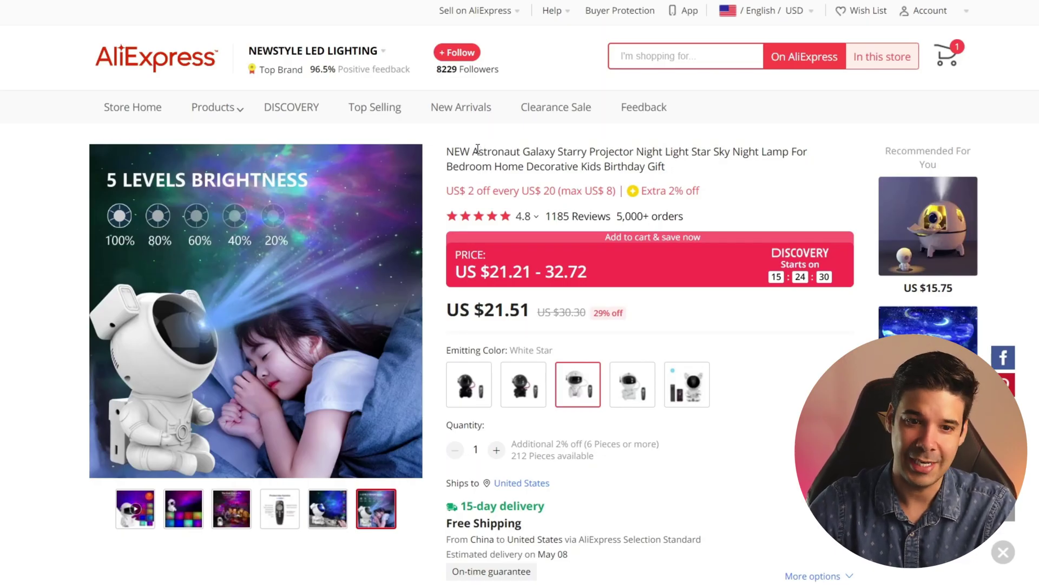
left_click_drag(475, 151, 598, 170)
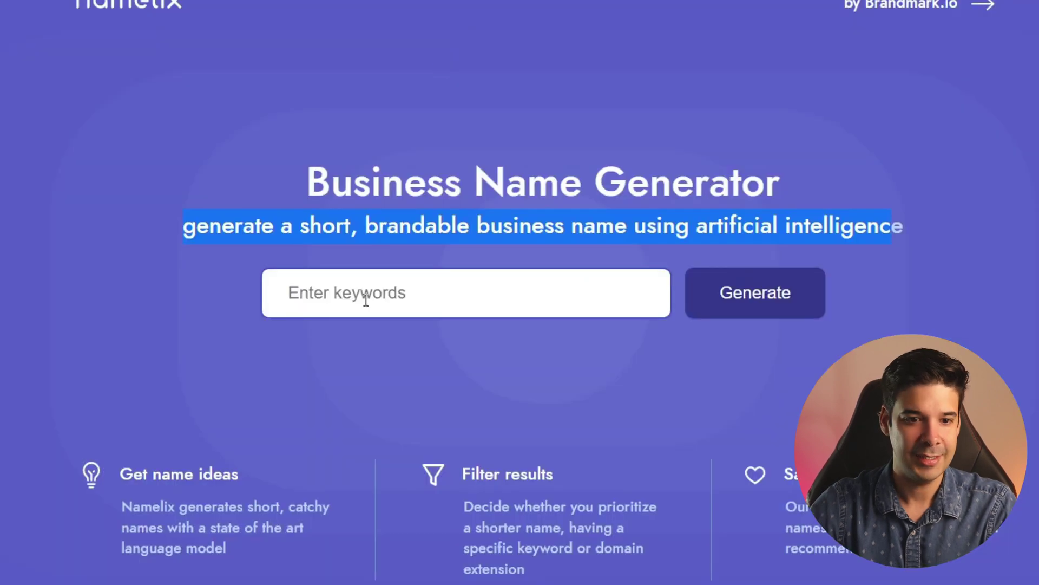
Paste the astronaut projector product title as Namelix keywords and generate.
left_click(364, 296)
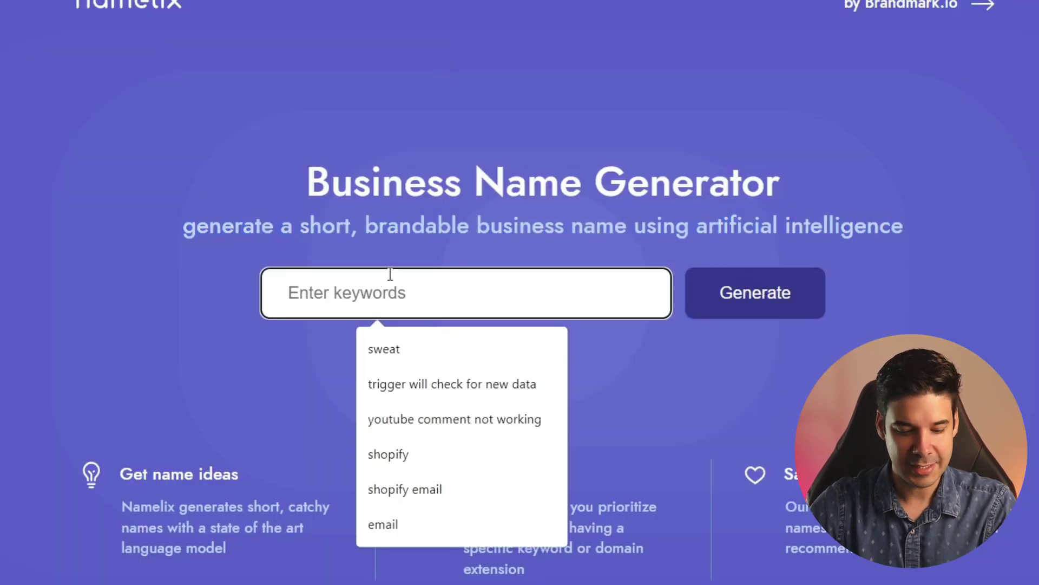
key("ctrl+v")
left_click(769, 294)
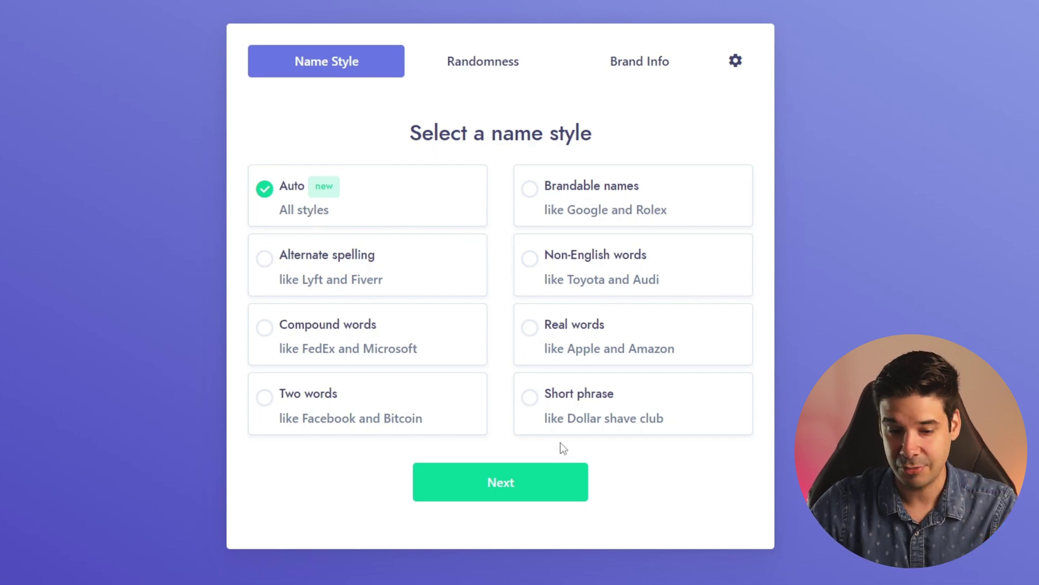
Keep the Auto name style and High randomness, then review the projector-title keywords in Brand info.
left_click(500, 483)
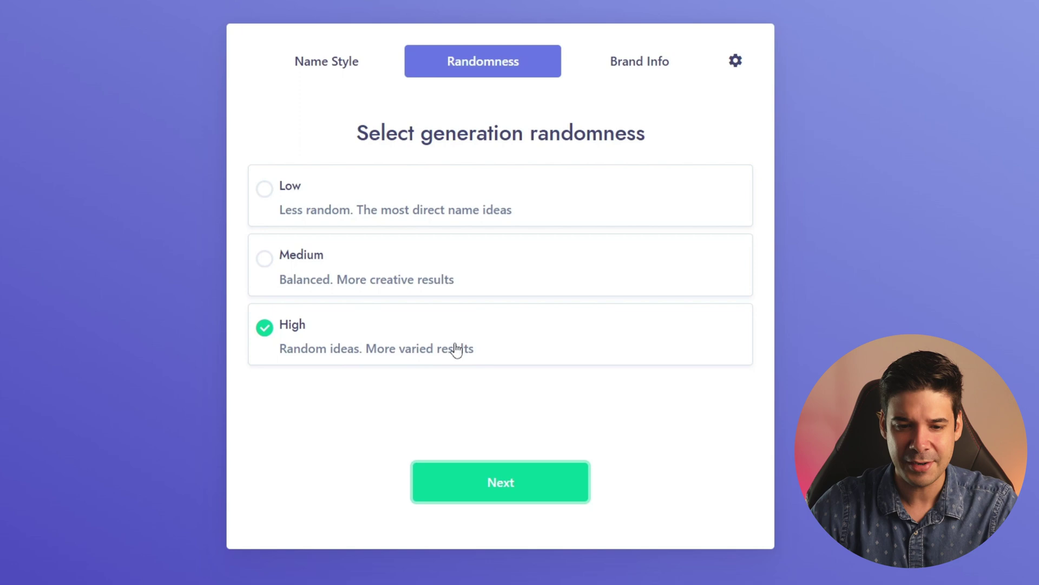
left_click(501, 490)
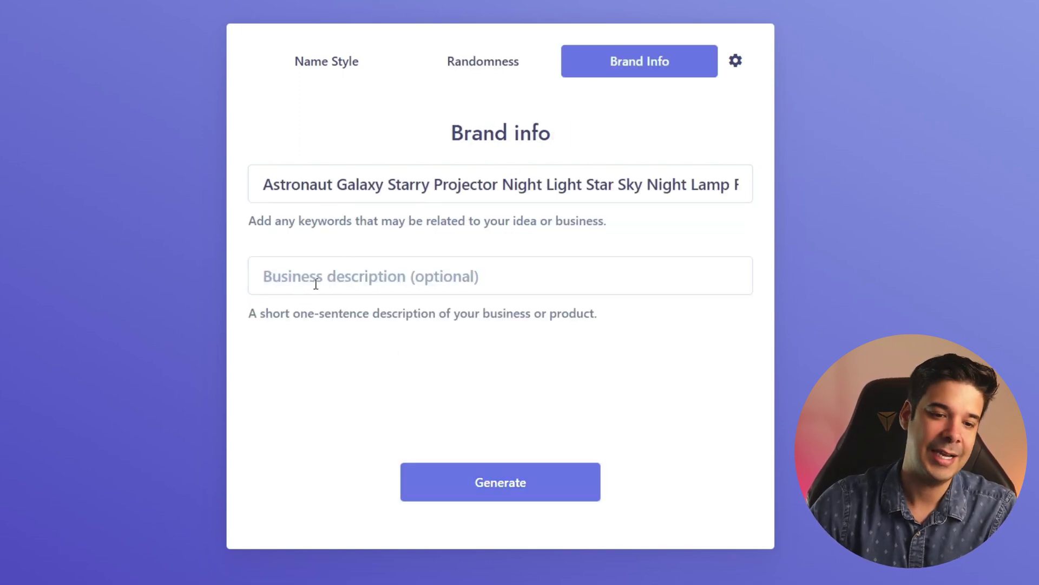
left_click_drag(296, 191, 741, 187)
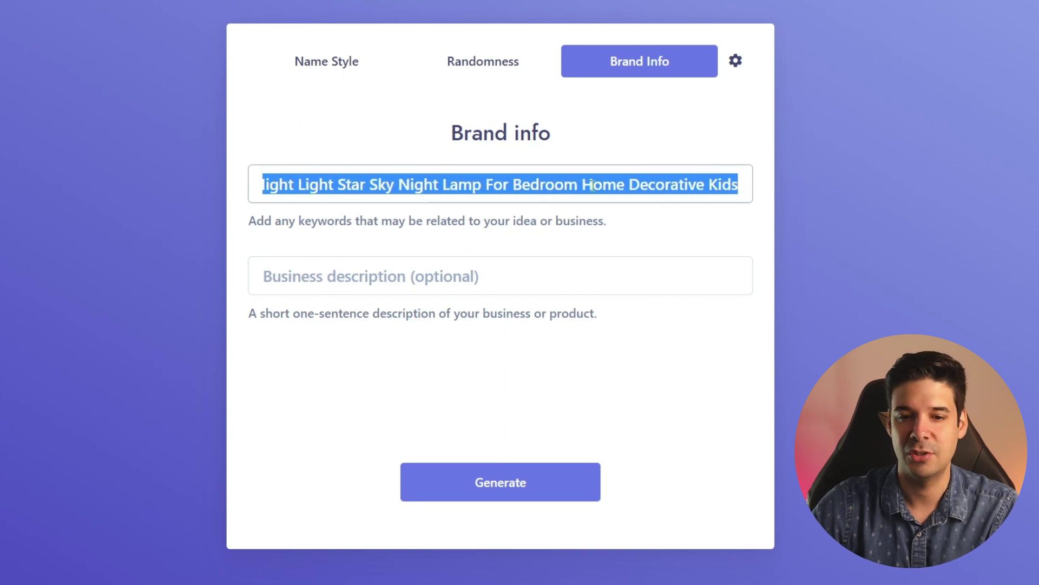
left_click(566, 188)
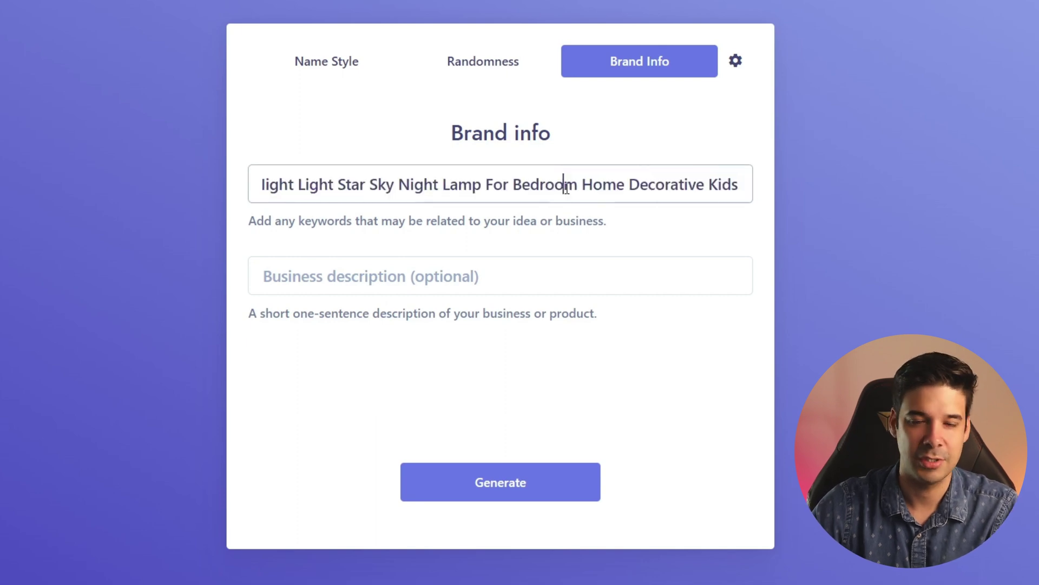
Generate the brand name cards and scroll through ideas like Starlix, Stronomia and Astrolight.
left_click(521, 483)
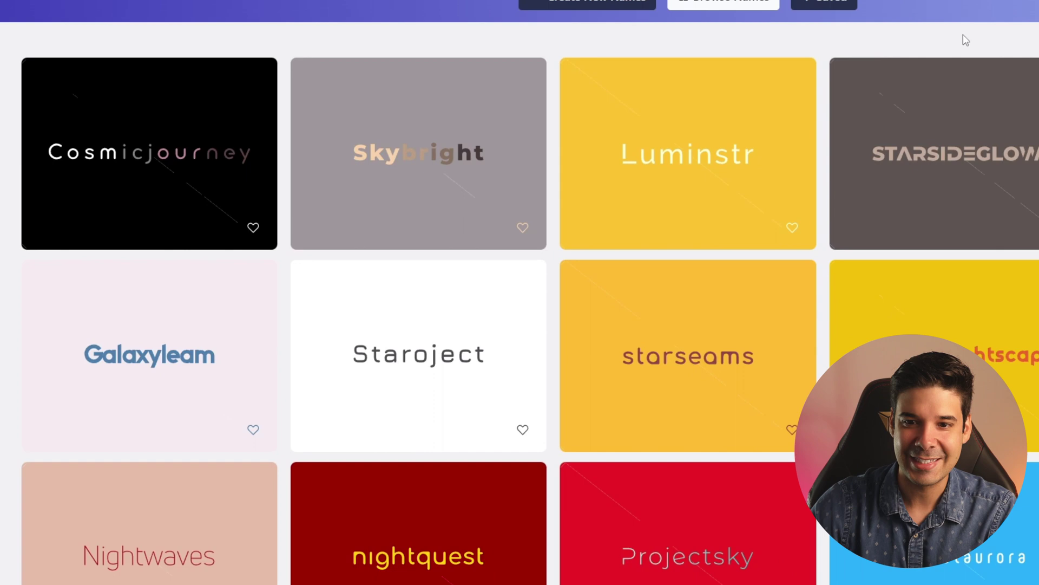
scroll(920, 38, "down", 5)
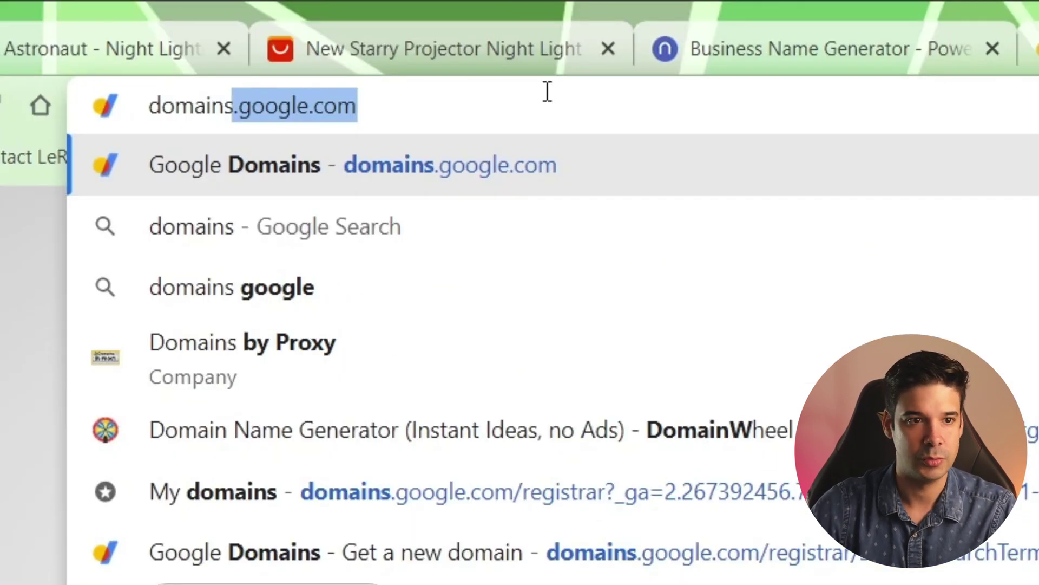
Load domains.google.com and search Starlix, finding .com and .net taken but .org, .info and .store open.
key("Right")
key("Return")
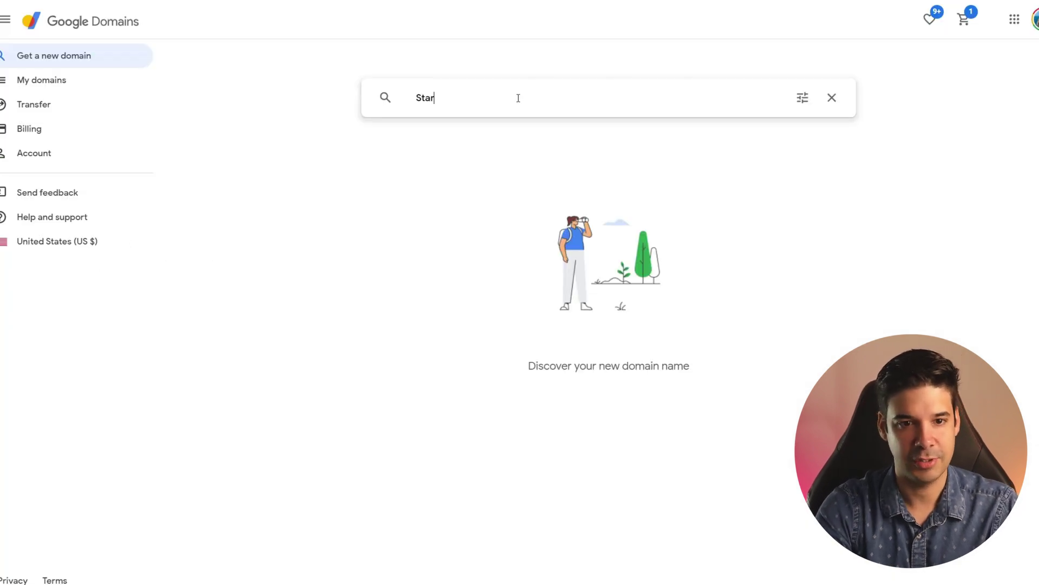
key("Return")
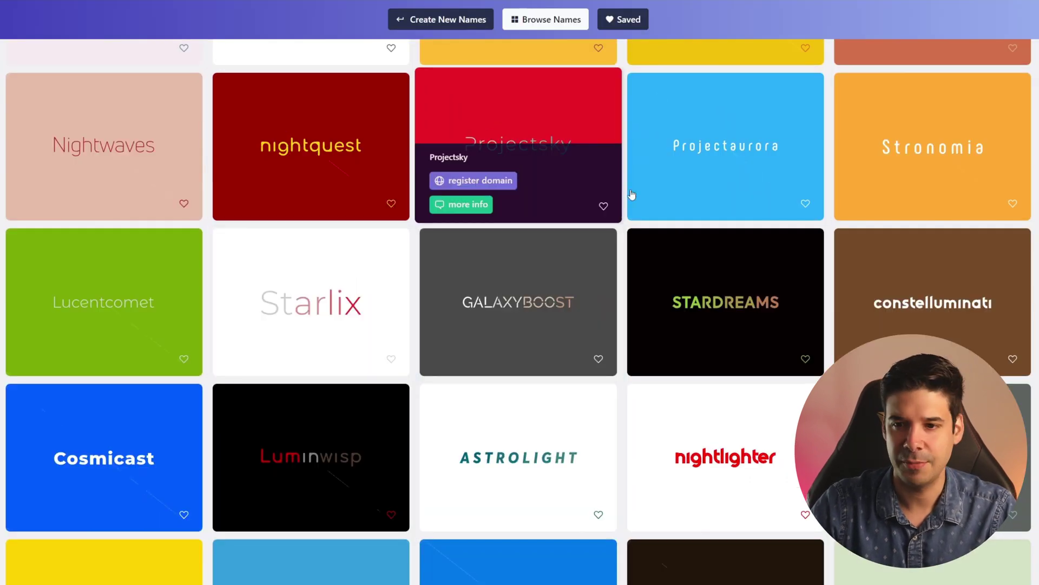
scroll(751, 214, "up", 3)
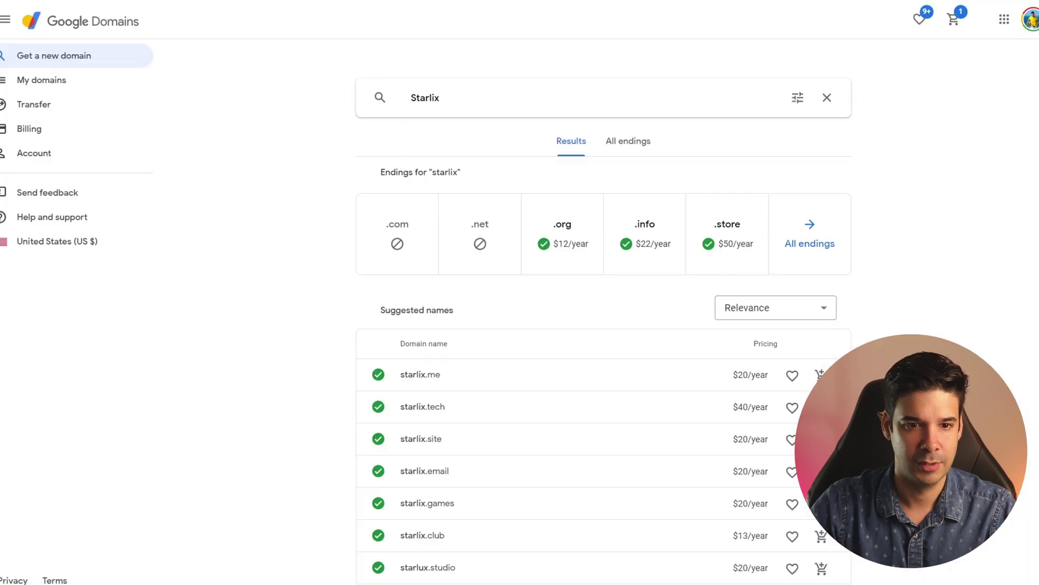
Search the domain stronomia and add stronomia.com at $12/year to the cart.
double_click(446, 99)
type("stro")
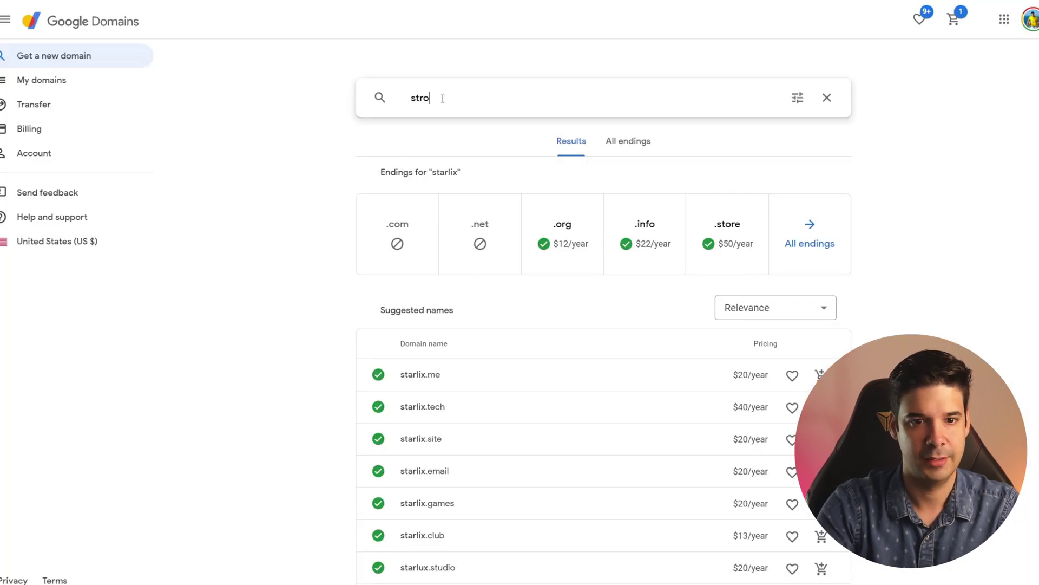
type("nomia")
key("Return")
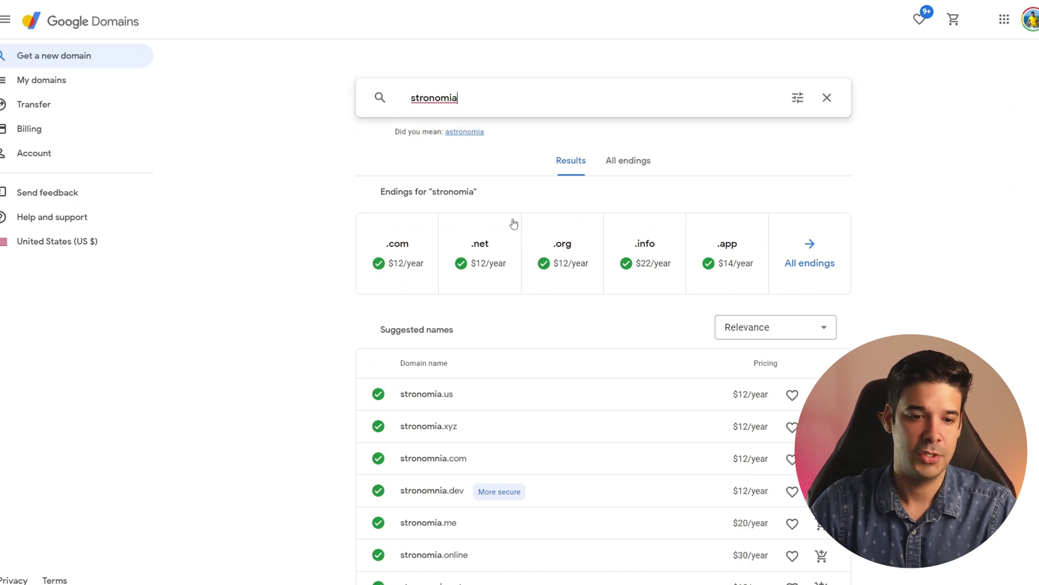
left_click(408, 246)
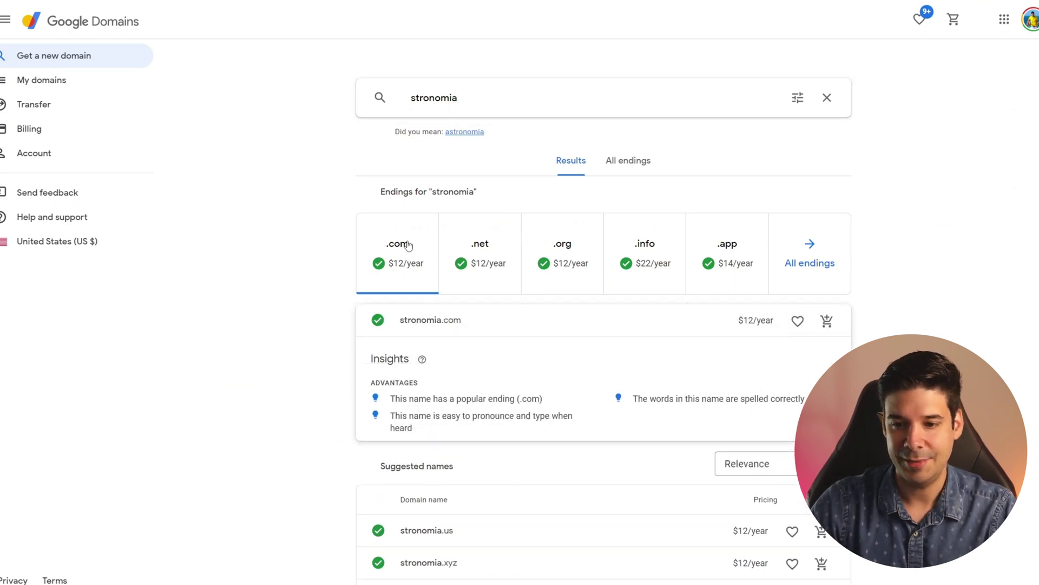
left_click(827, 320)
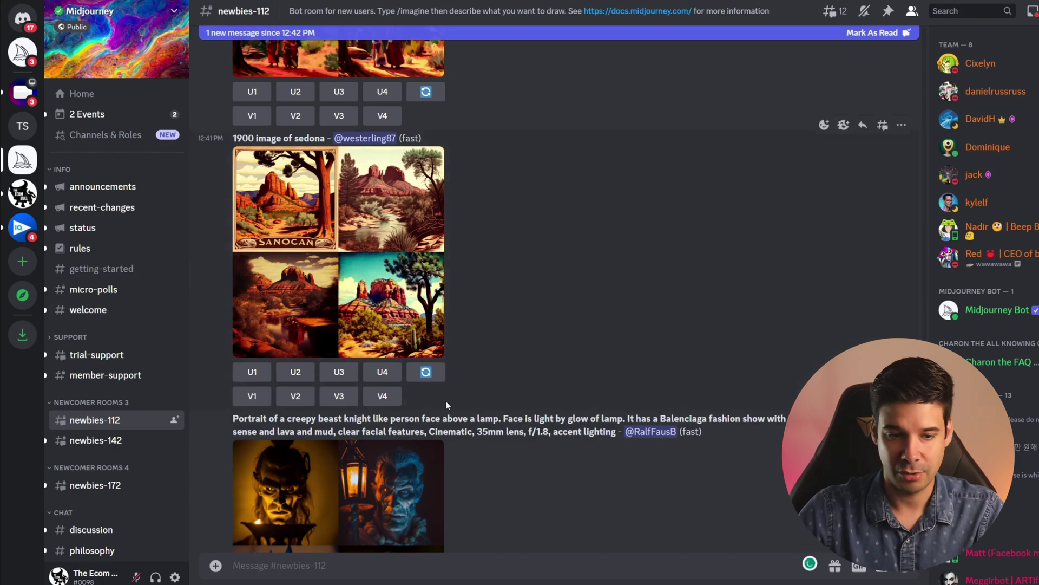
Browse the #newbies-112 Midjourney images, then switch to The Ecom Bull's Ring ai-web-design channel.
scroll(412, 404, "up", 5)
scroll(431, 391, "down", 15)
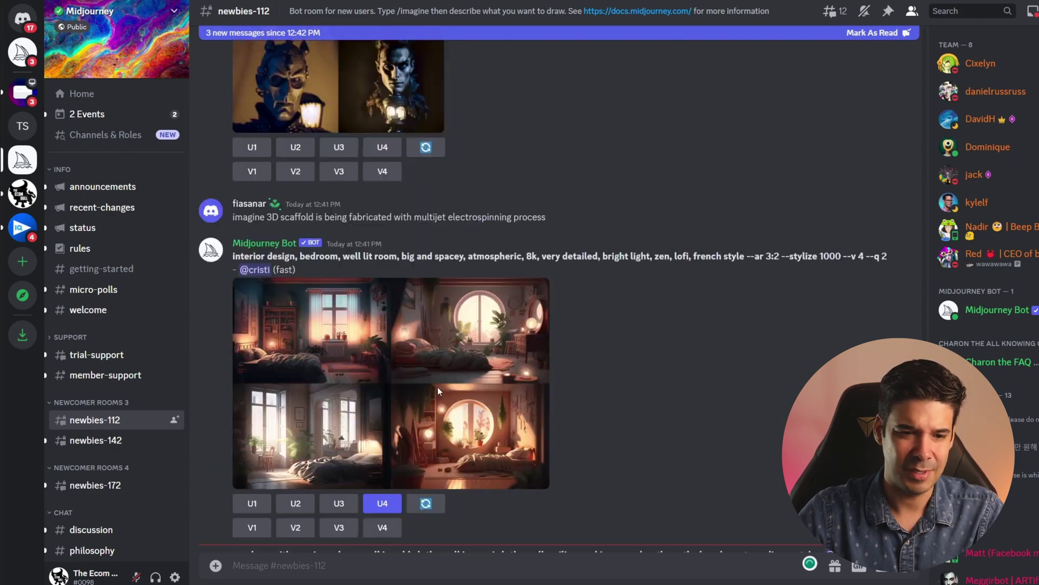
scroll(446, 394, "down", 6)
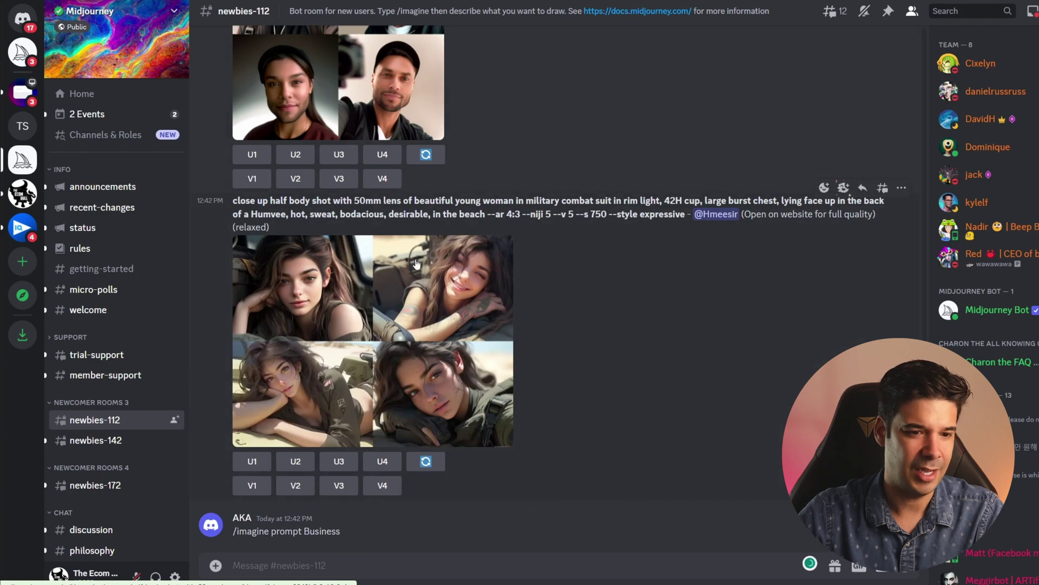
scroll(412, 269, "up", 3)
scroll(412, 269, "up", 7)
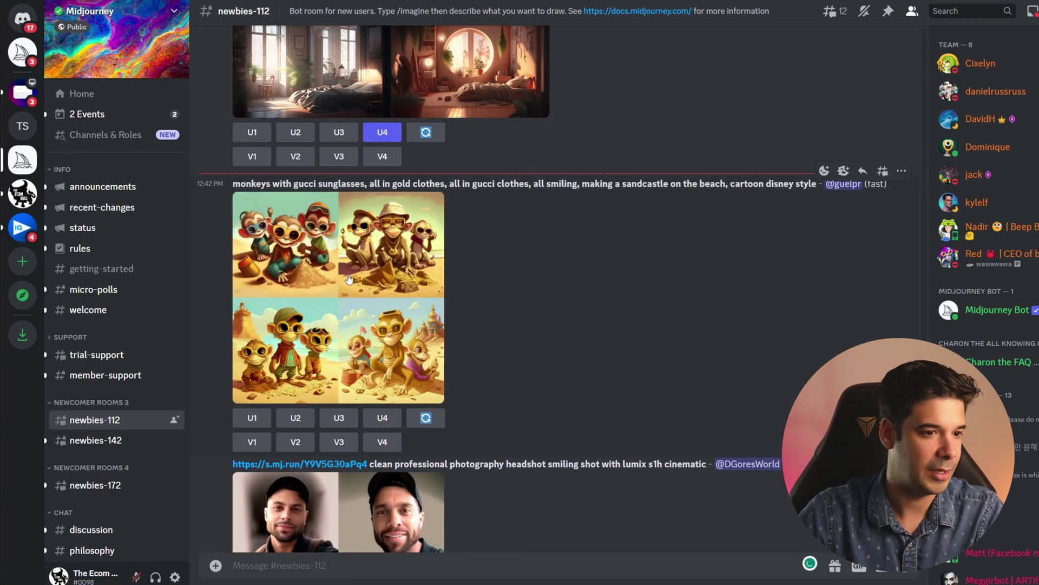
scroll(548, 343, "down", 1)
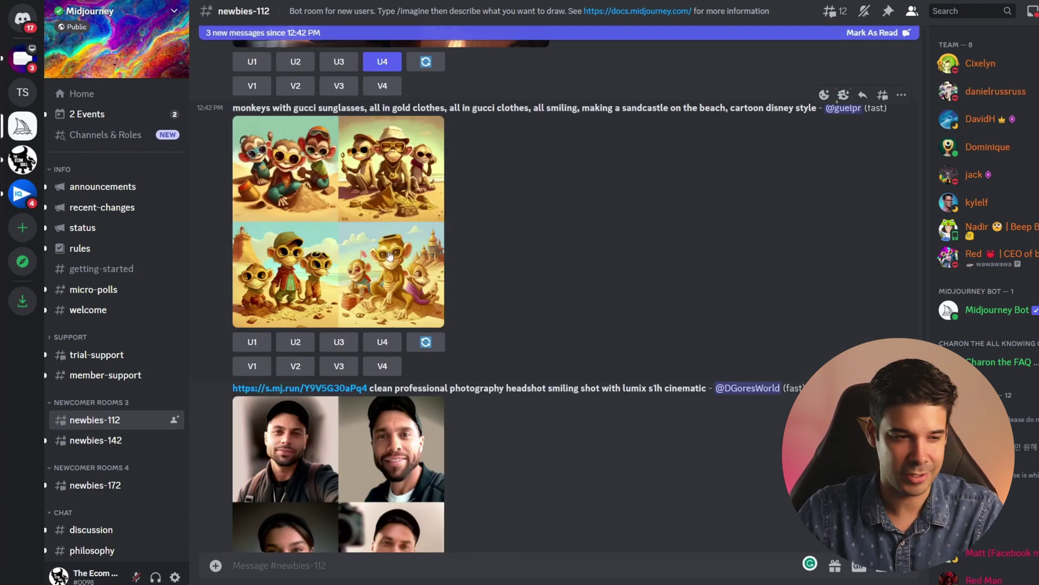
left_click(24, 161)
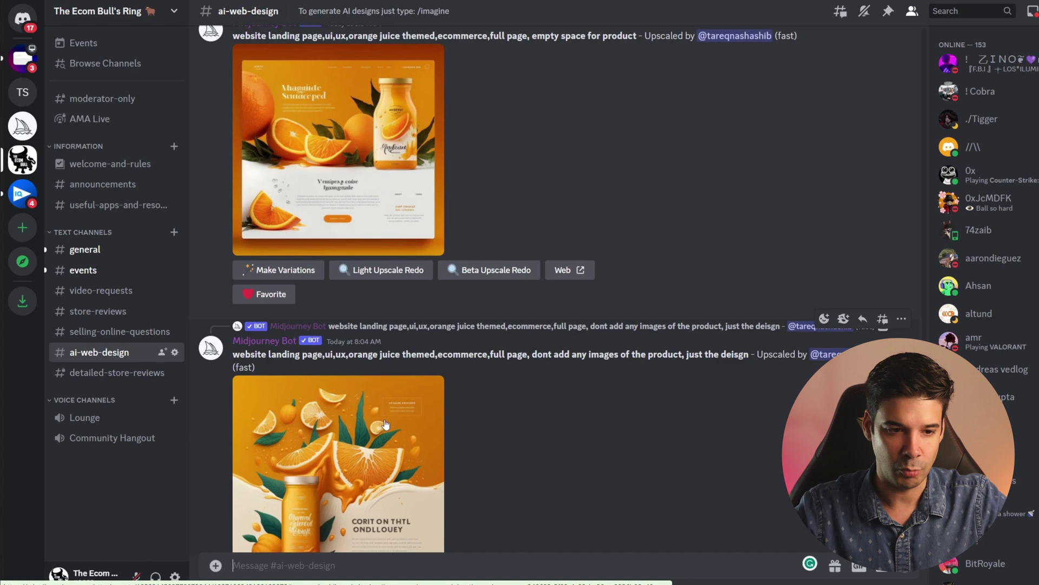
Run /imagine with 'logo futuristic astronaut projector stars' and enlarge the four-logo result.
scroll(514, 444, "down", 5)
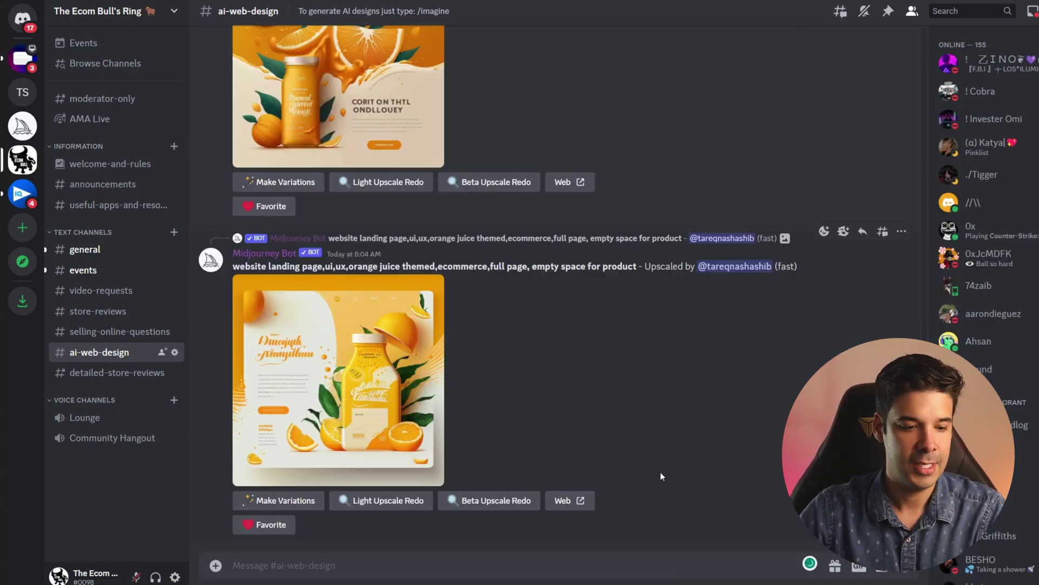
type("/imagine")
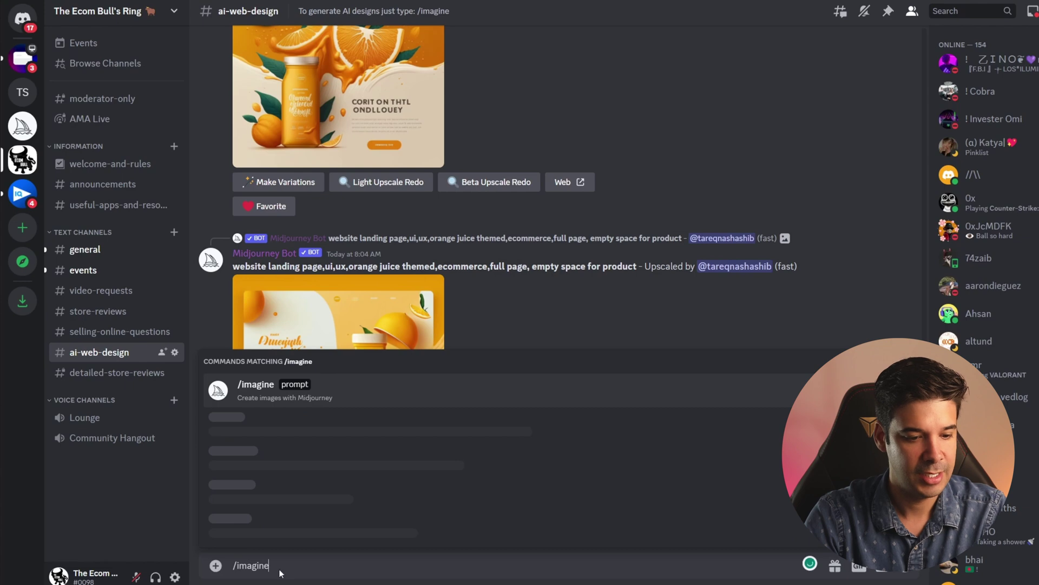
key("Tab")
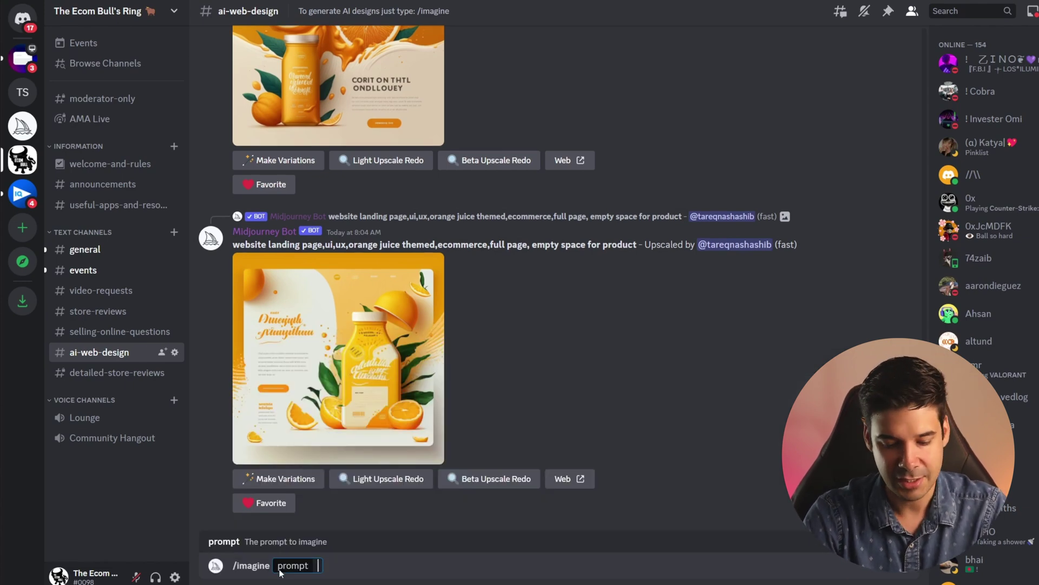
type("logo futuristic astronaut projector stars")
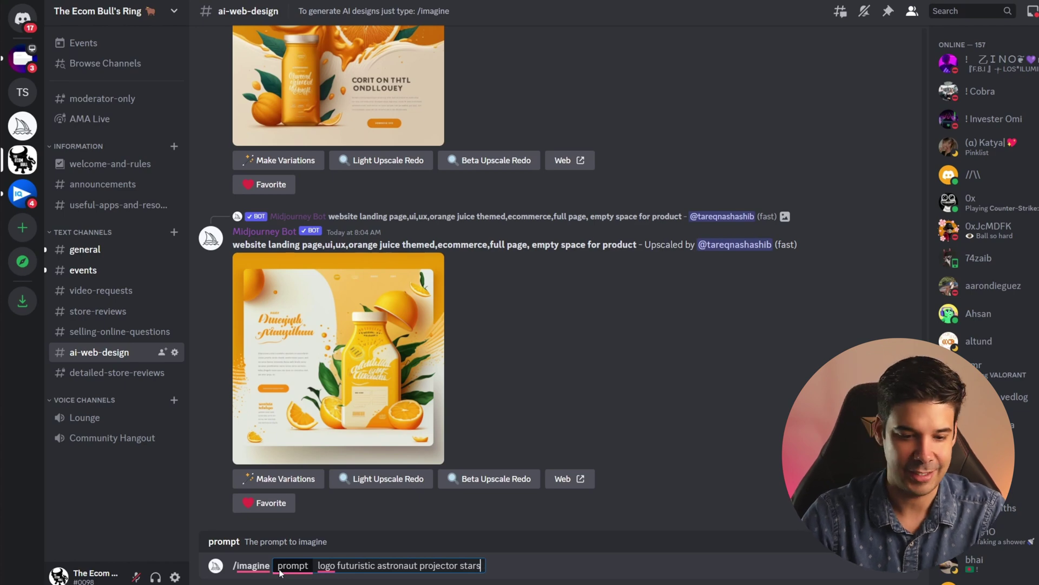
key("Return")
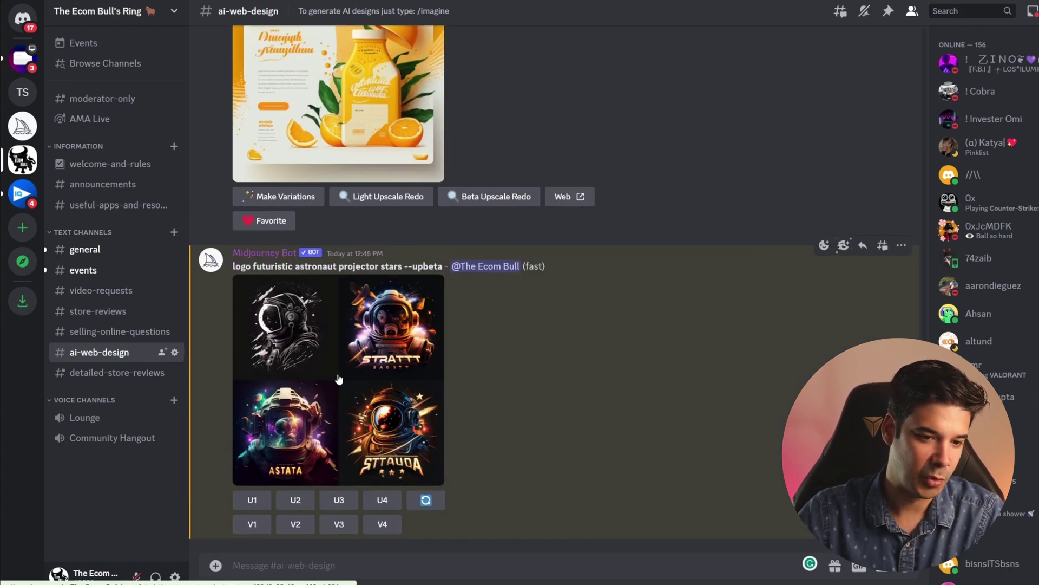
left_click(336, 375)
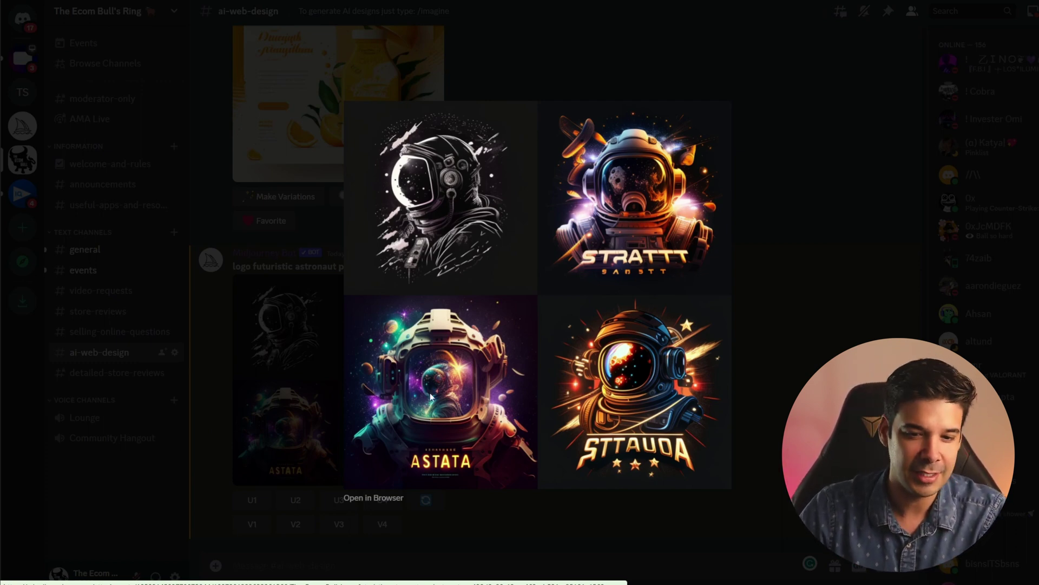
Run /imagine with 'logo design astronaut projector stars minimalistic'.
left_click(777, 441)
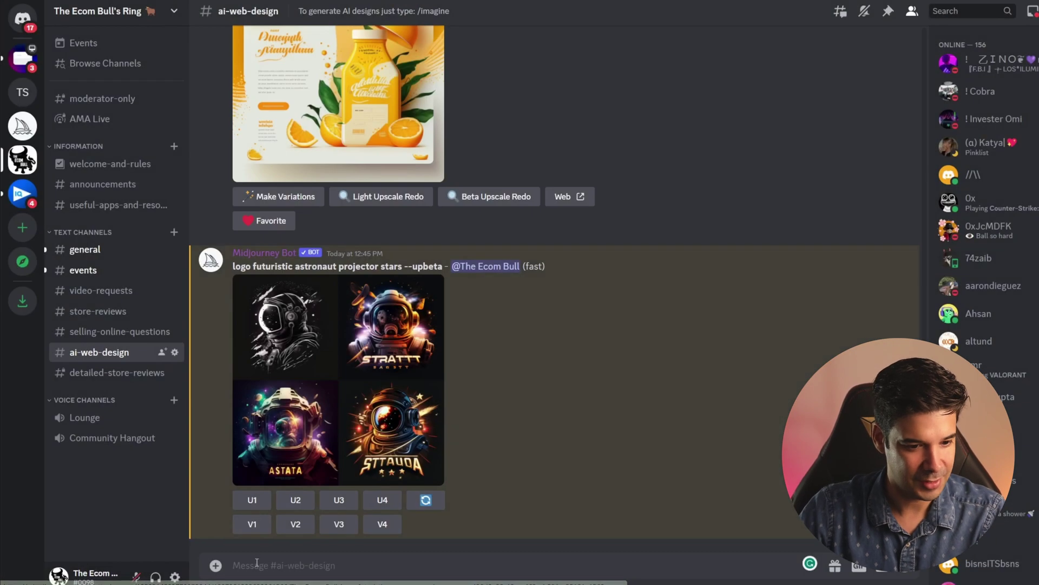
left_click(265, 564)
type("/imagine")
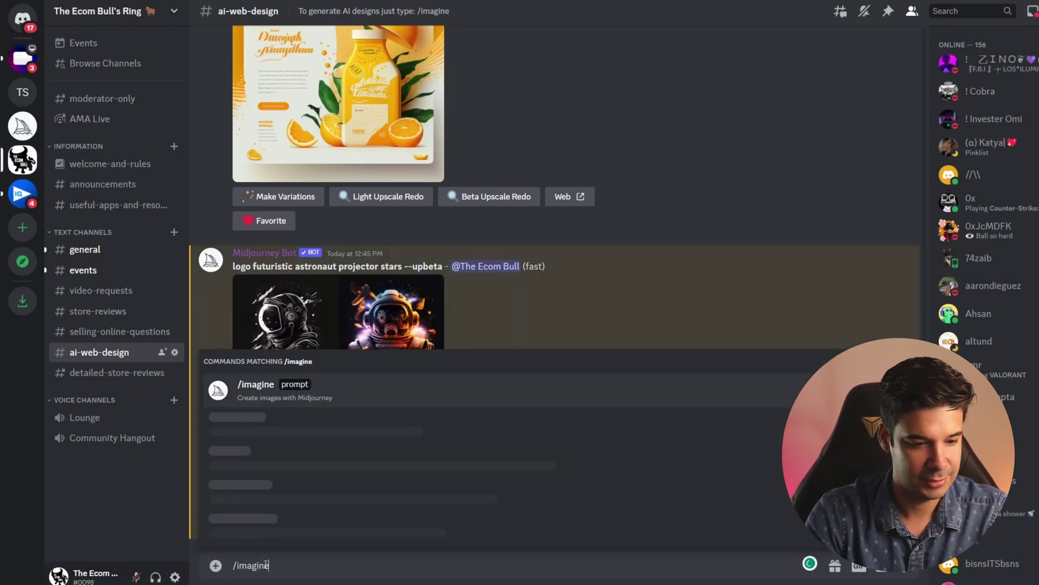
key("Tab")
type("logo design astronaut projector stars minimalistic")
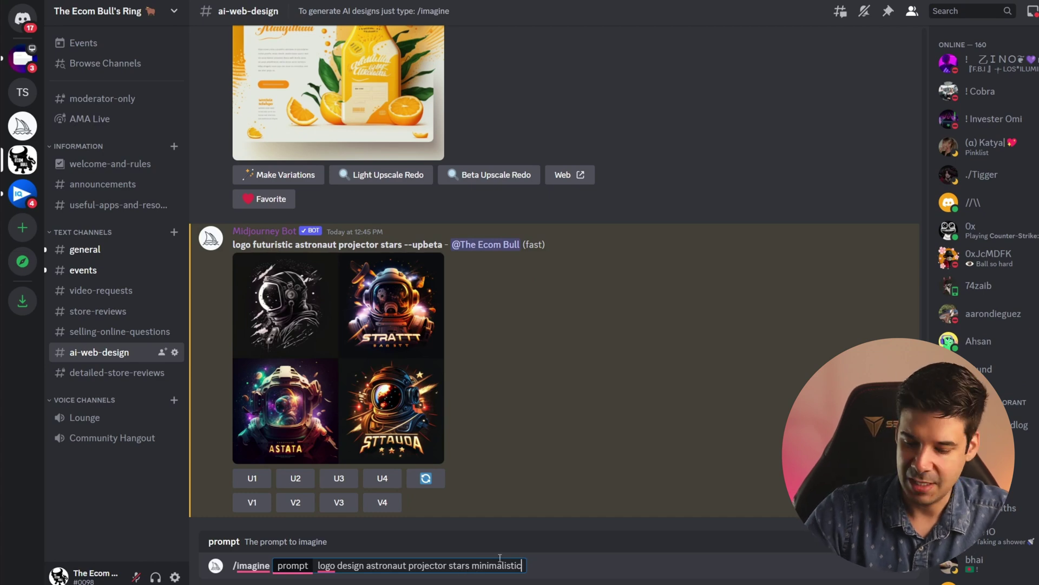
key("Return")
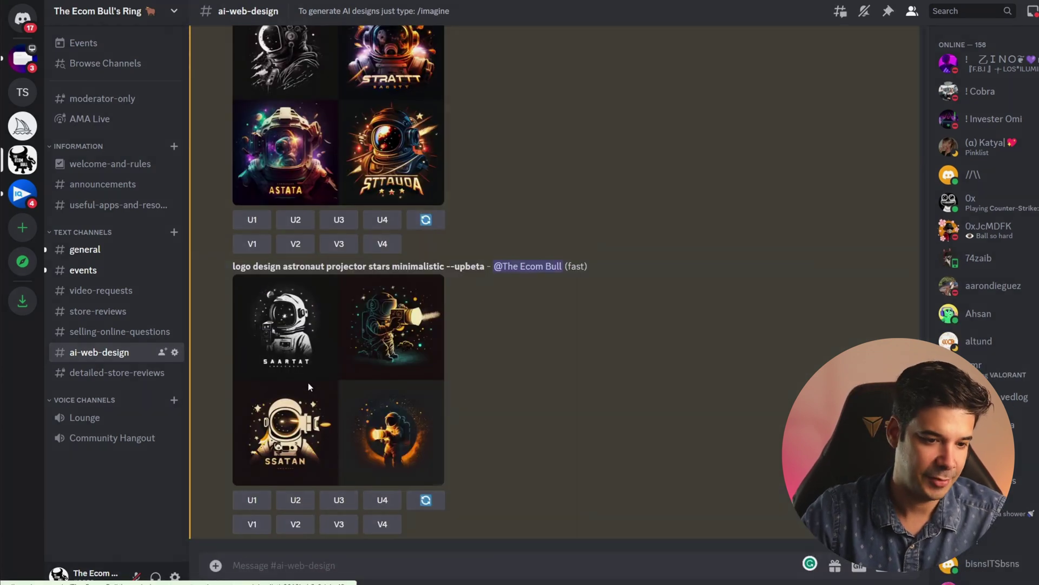
Preview the minimalistic logo grid and upscale the third, SSATAN design (U3).
left_click(307, 382)
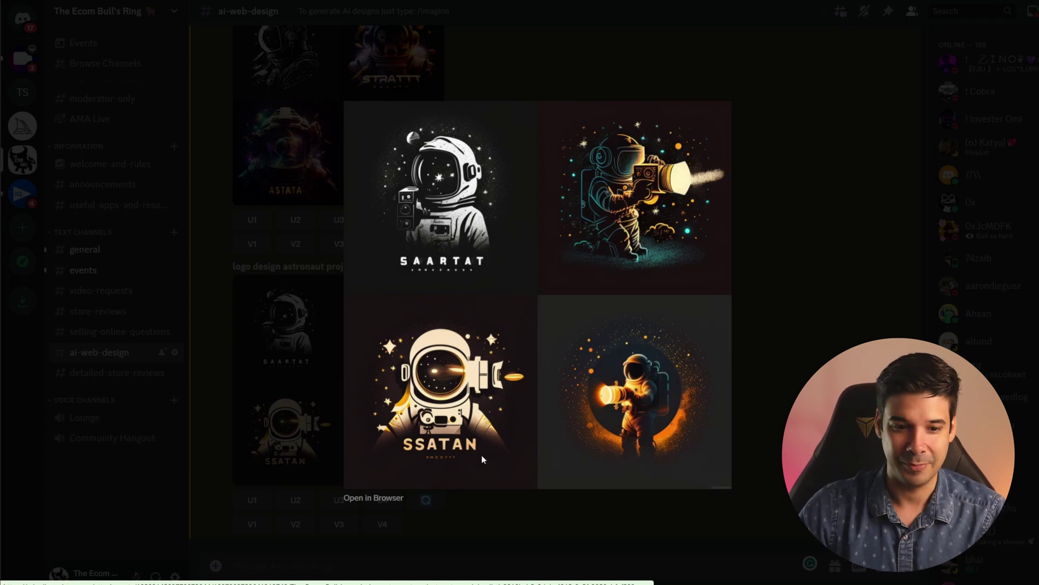
left_click(341, 469)
left_click(339, 499)
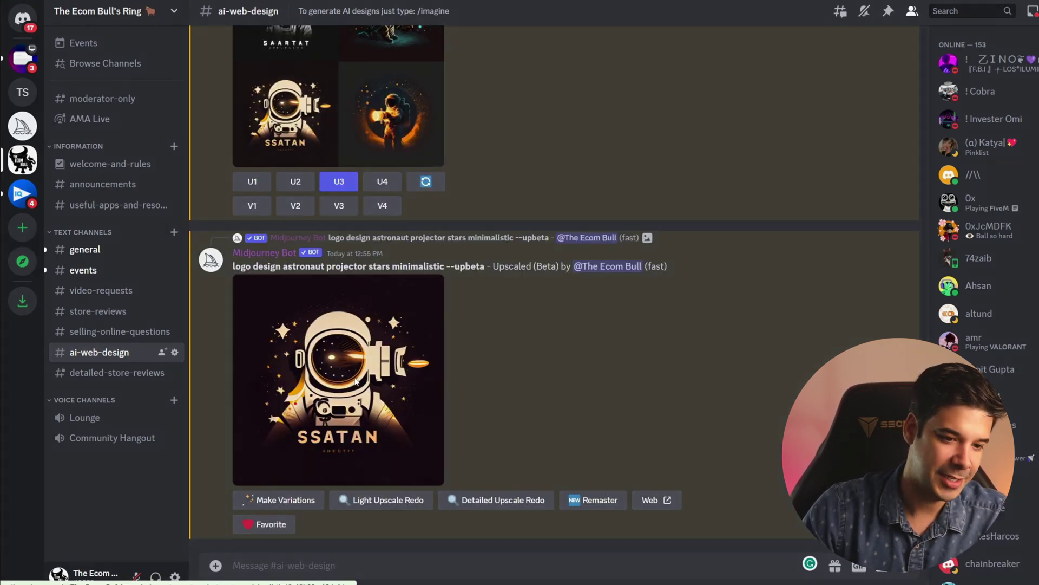
Copy the image address of the upscaled SSATAN astronaut logo.
left_click(336, 327)
key("Escape")
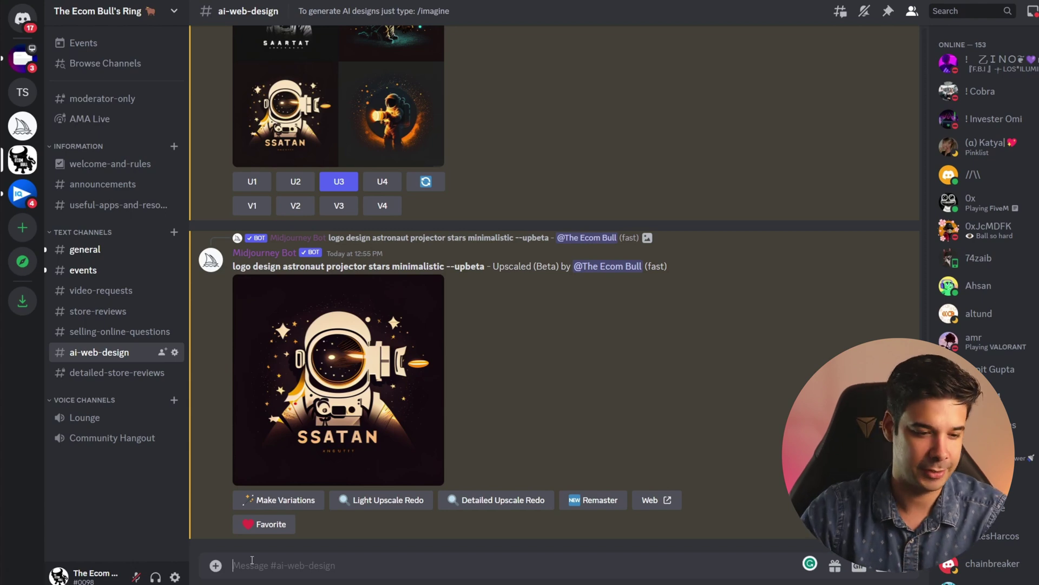
left_click(338, 406)
right_click(545, 288)
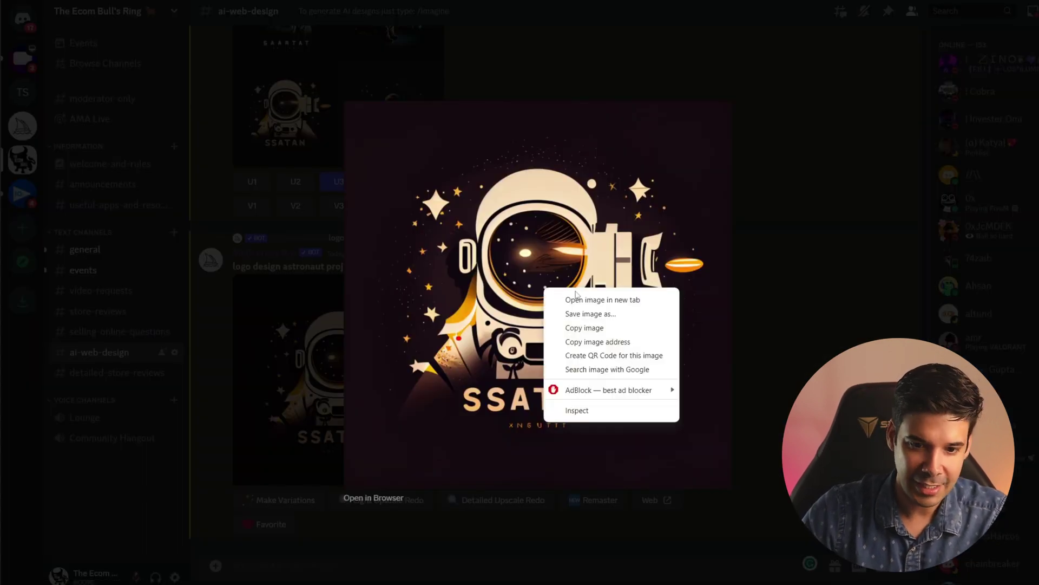
left_click(596, 342)
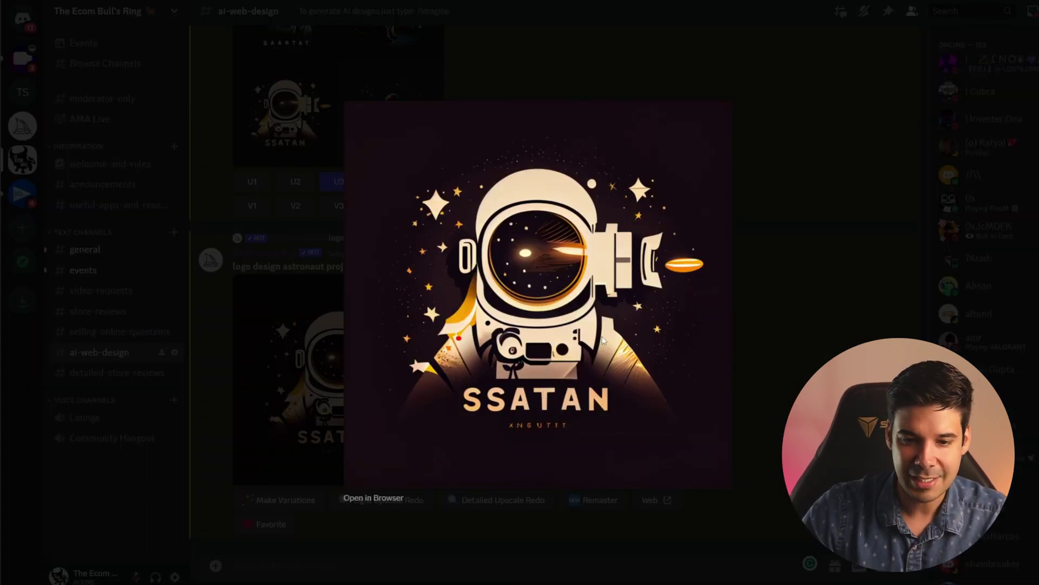
Submit /imagine with the logo link plus 'website, ui, ux, modern, projector ecommerce'.
left_click(776, 382)
type("/i")
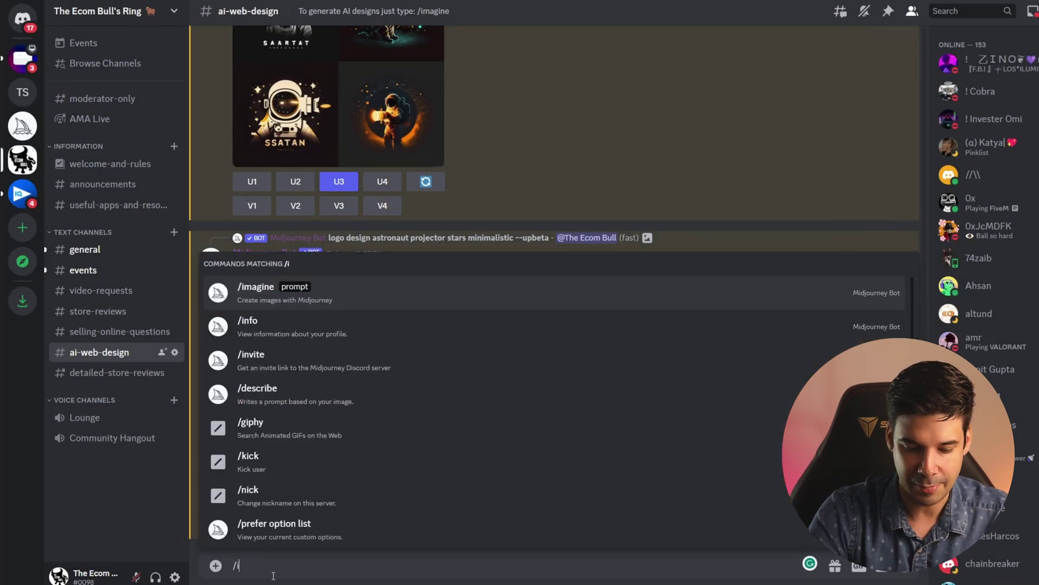
type("magine")
key("Tab")
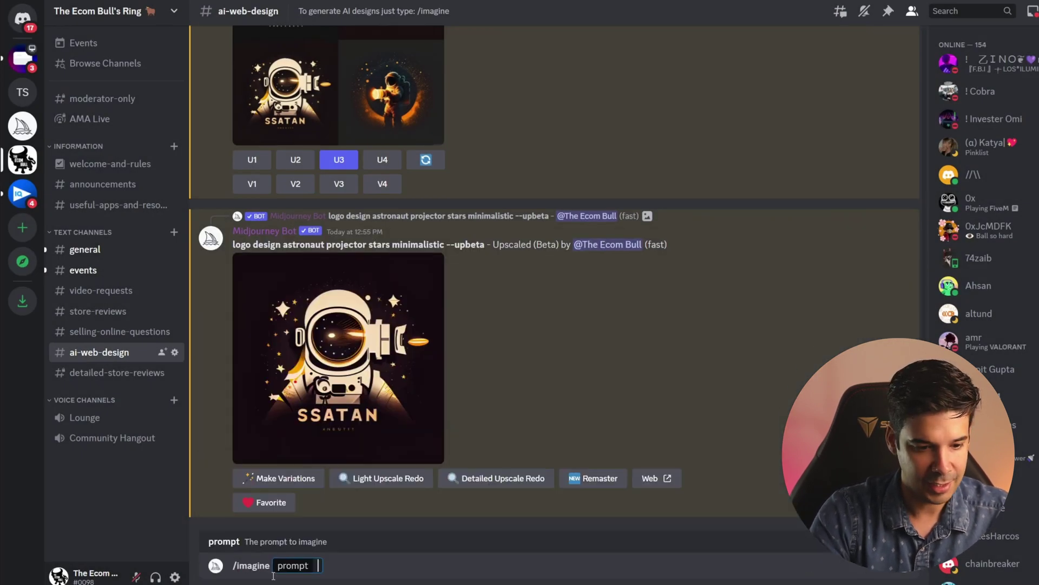
key("ctrl+v")
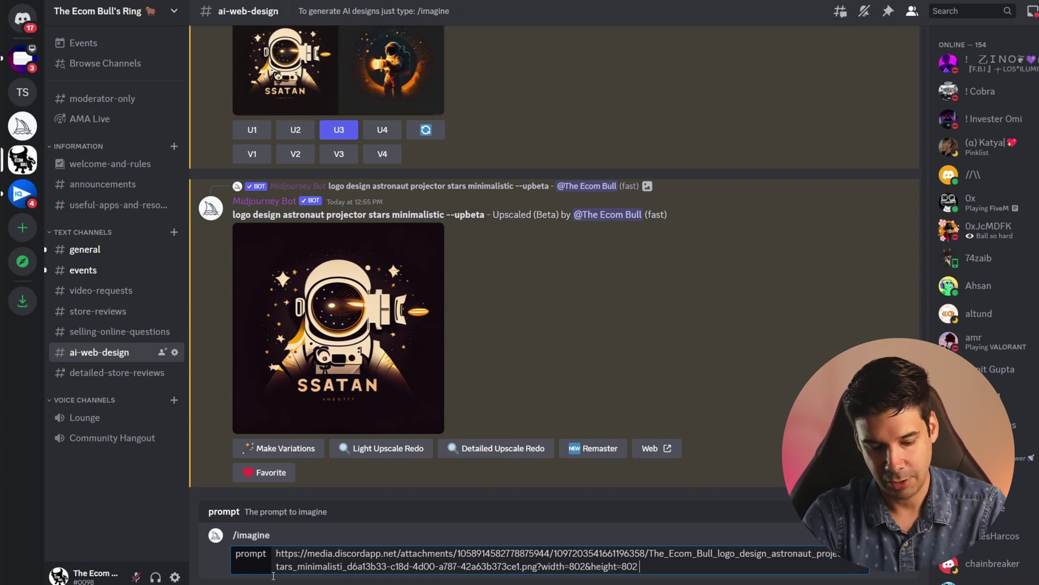
type("website, ui, ux, modern, projector ecommerce")
left_click_drag(639, 566, 828, 566)
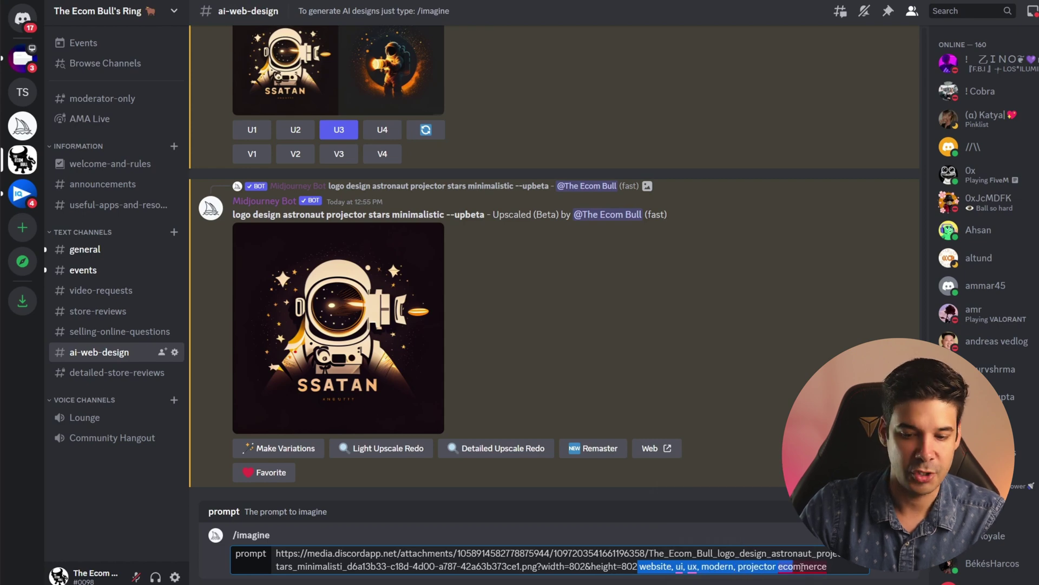
left_click(839, 566)
key("Return")
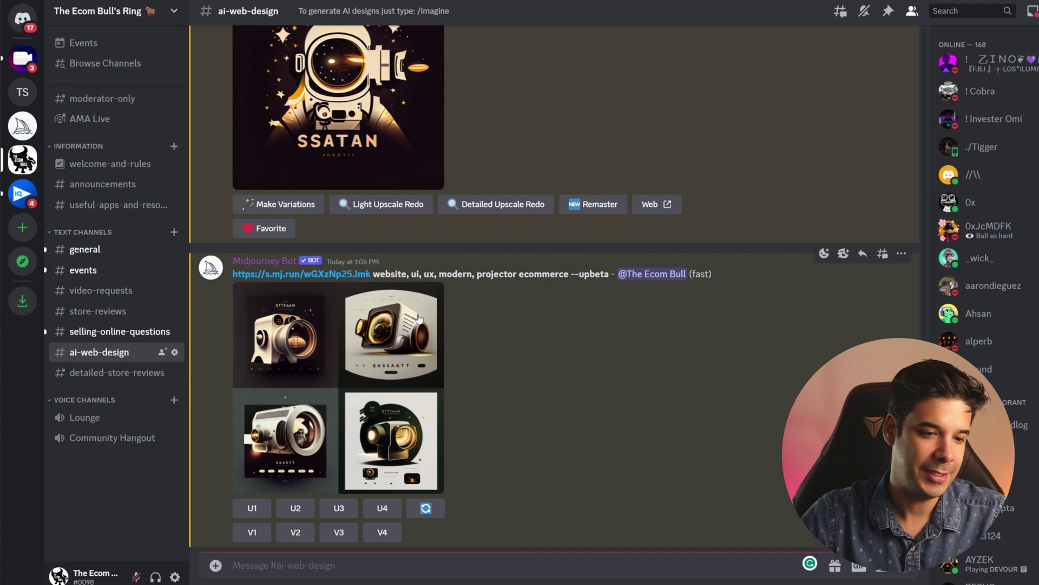
Open the finished projector website mockup grid in the browser and zoom it to full size.
left_click(297, 340)
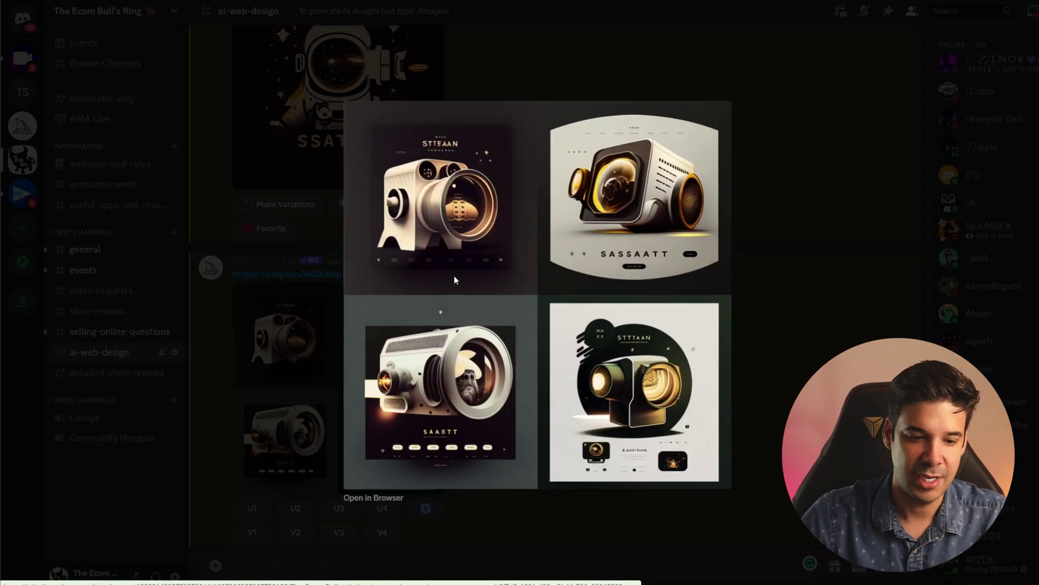
left_click(372, 500)
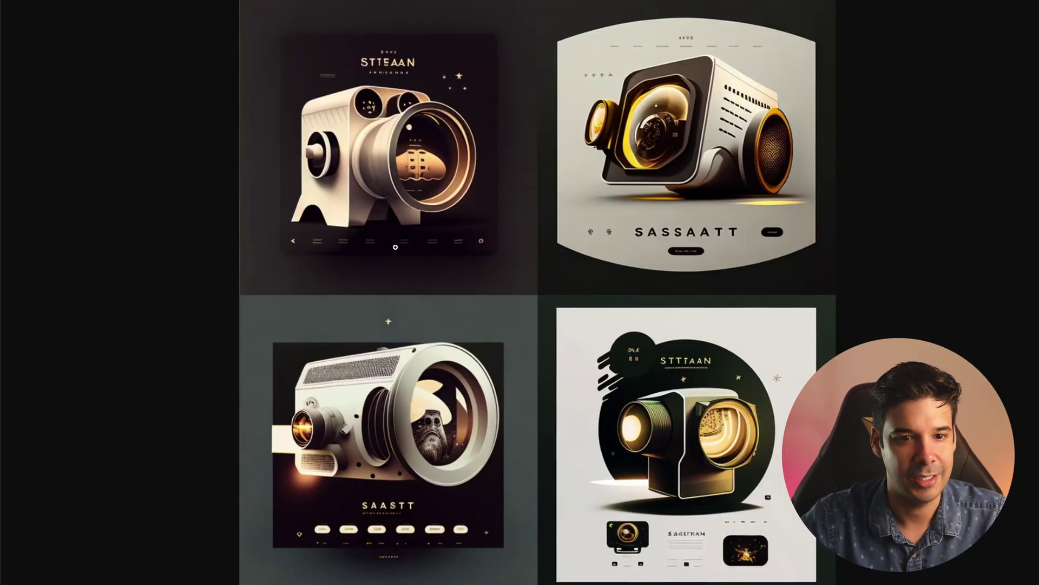
left_click(398, 234)
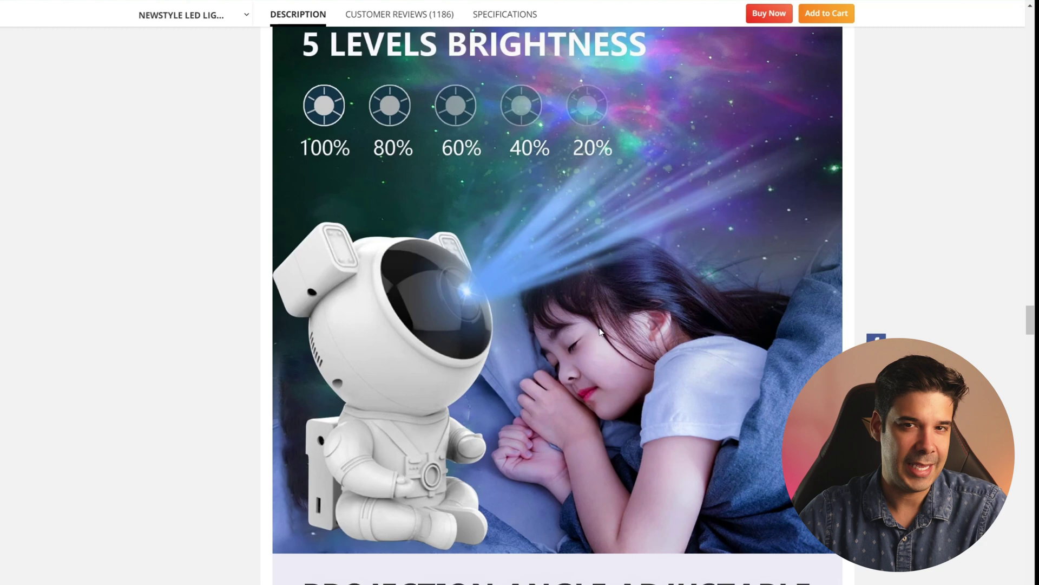
Copy the astronaut projector product image and drop it into Magic Eraser's uploader.
right_click(652, 238)
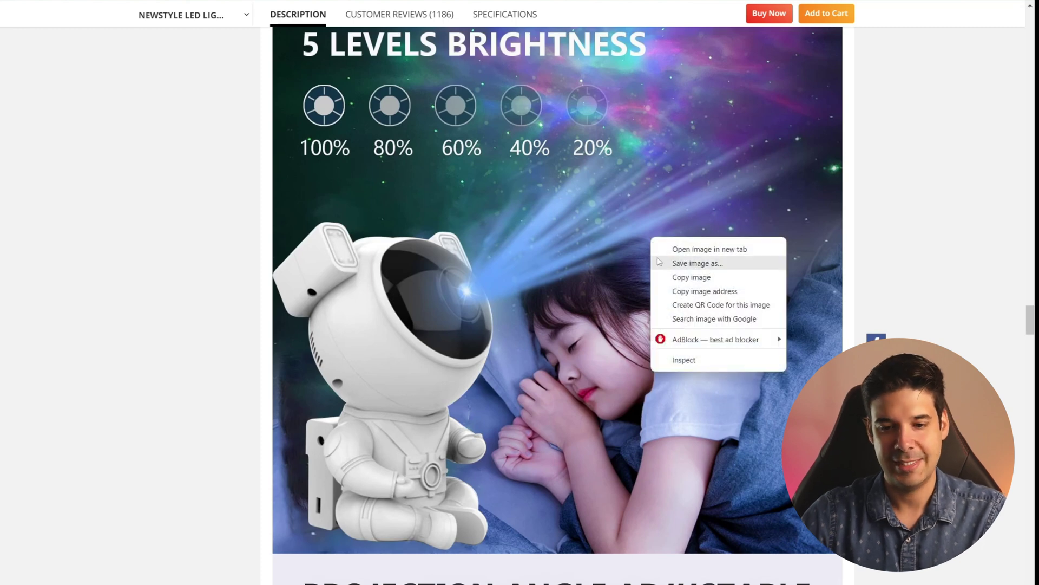
left_click(710, 278)
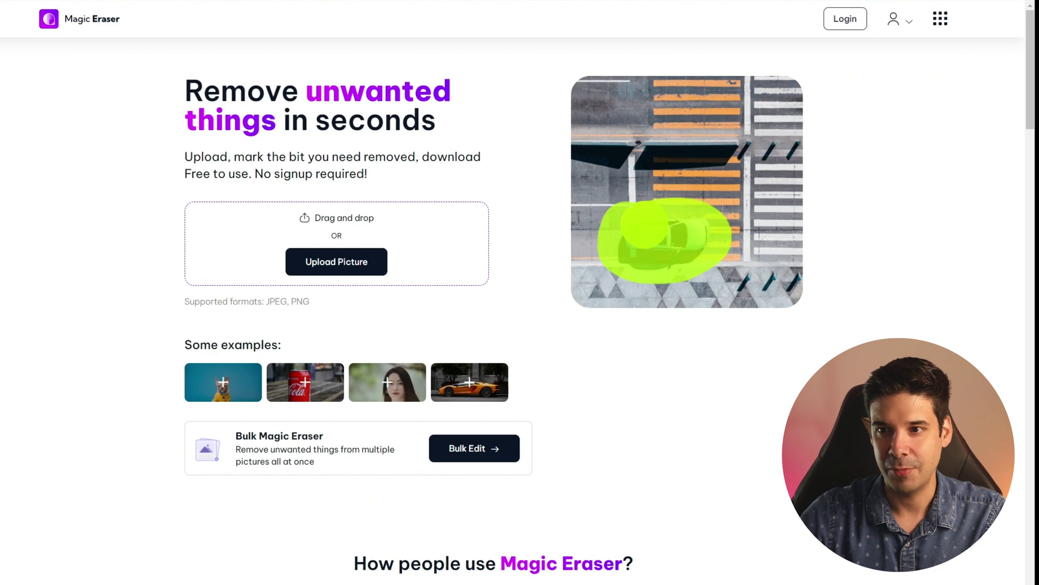
mouse_move(847, 23)
left_mouse_down()
mouse_move(539, 120)
mouse_move(333, 263)
left_mouse_up()
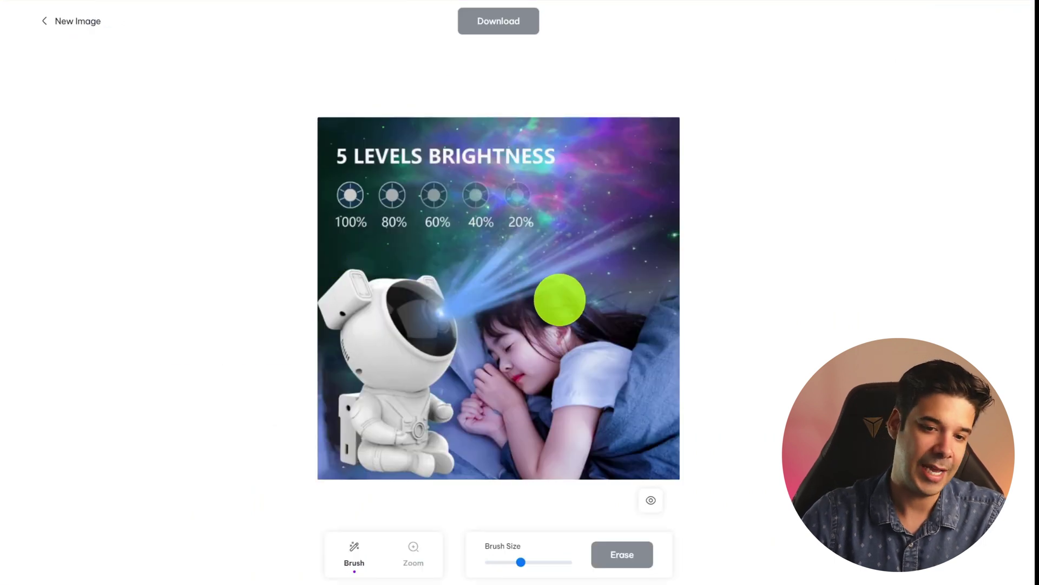
Erase the sleeping girl, then the leftover patch beside the astronaut.
mouse_move(559, 299)
left_mouse_down()
mouse_move(561, 278)
mouse_move(499, 300)
mouse_move(482, 427)
mouse_move(522, 452)
mouse_move(522, 404)
mouse_move(557, 319)
mouse_move(655, 317)
mouse_move(665, 474)
mouse_move(563, 476)
mouse_move(655, 449)
left_mouse_up()
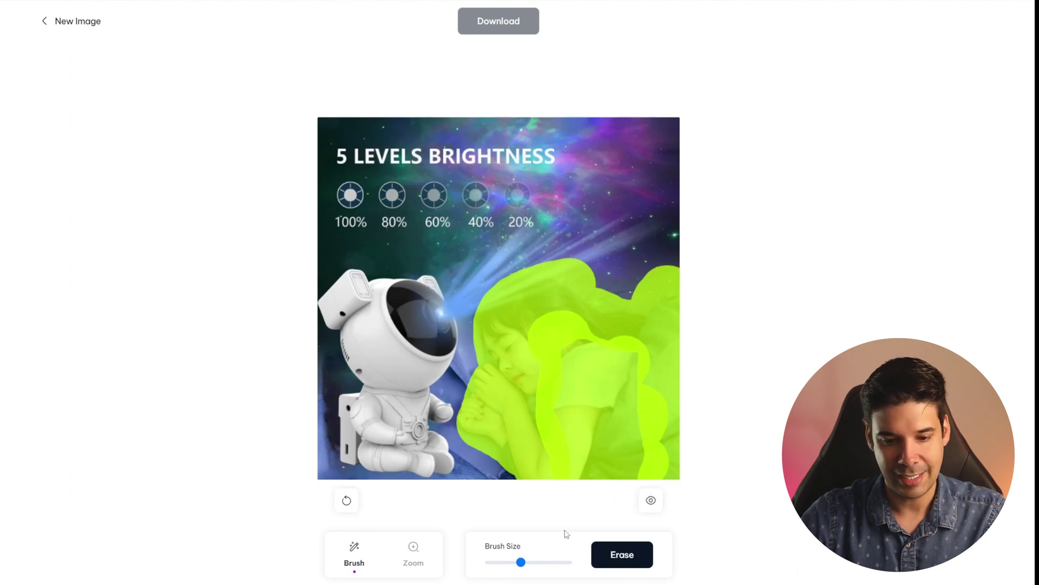
left_click(621, 555)
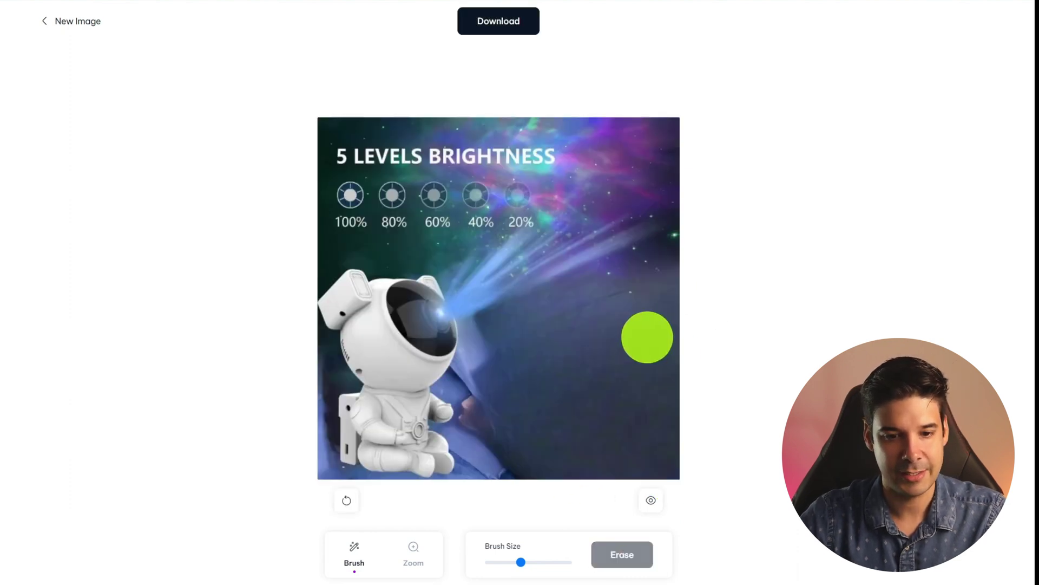
mouse_move(495, 371)
left_mouse_down()
mouse_move(480, 415)
mouse_move(498, 433)
left_mouse_up()
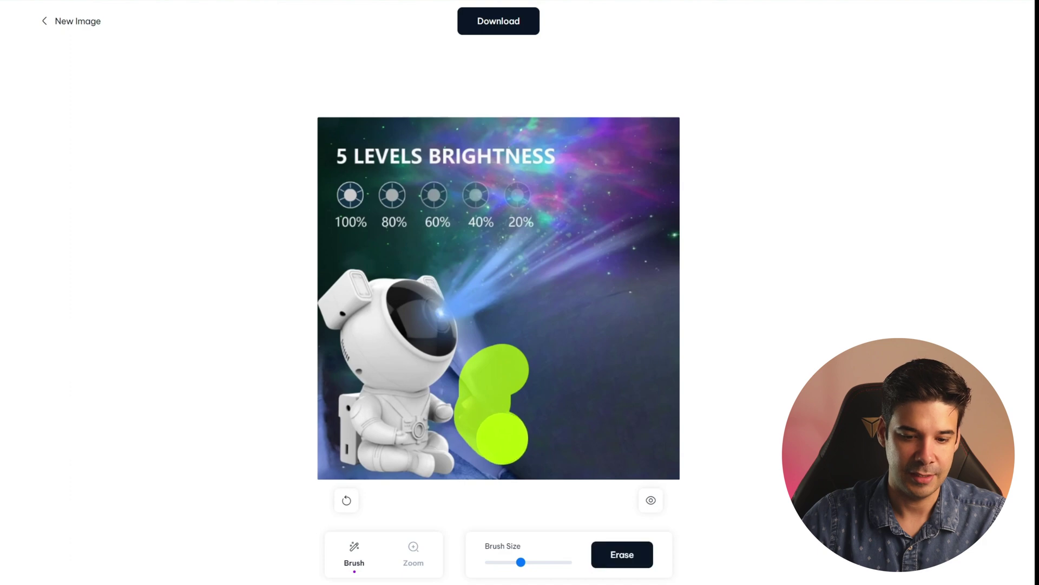
left_click(622, 554)
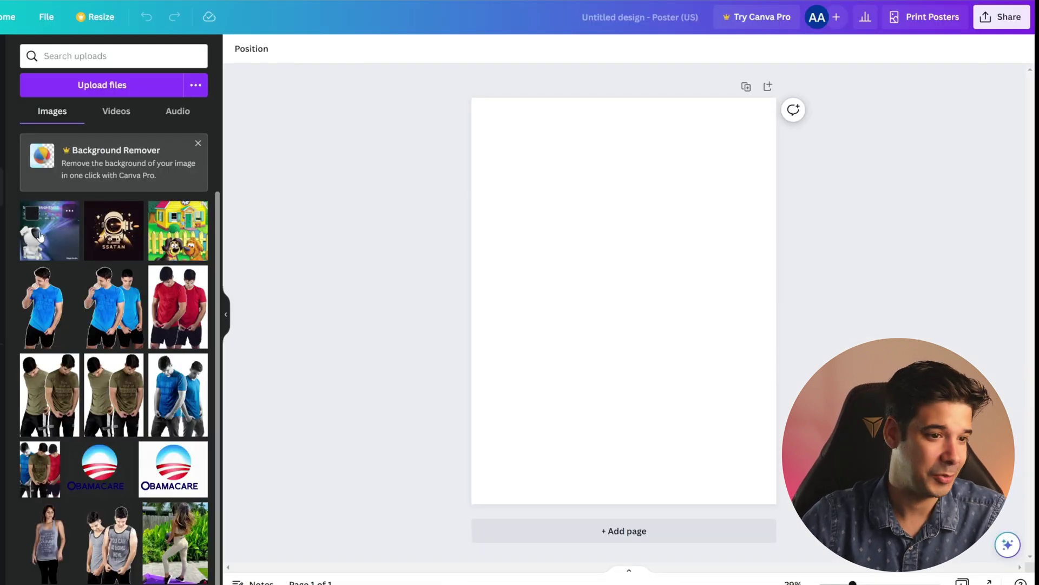
Drag the cleaned 5 LEVELS BRIGHTNESS image onto the poster and snap it to the centre.
left_click_drag(30, 213, 548, 247)
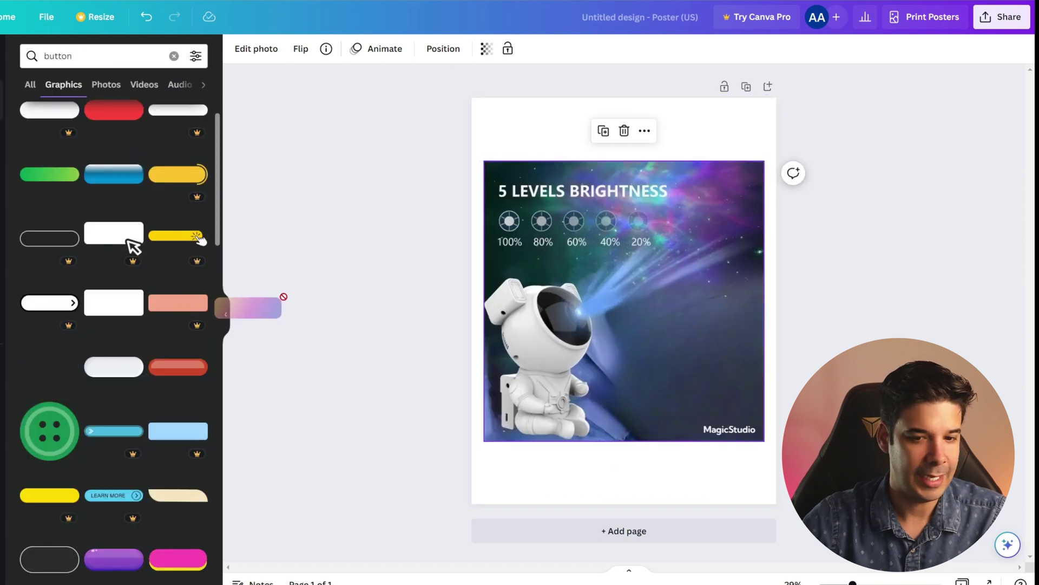
left_click_drag(284, 296, 675, 389)
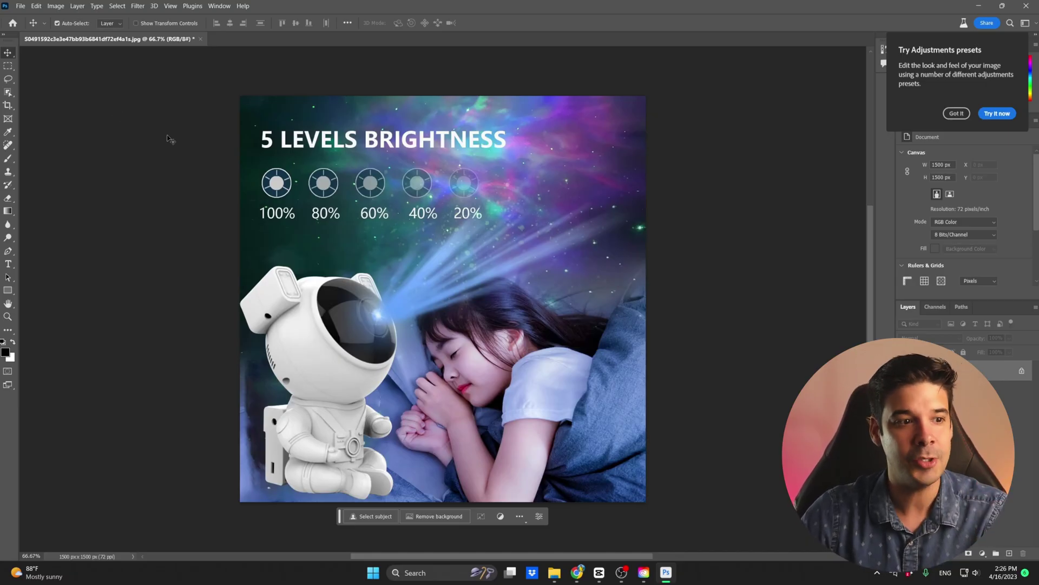
Switch to the Remove Tool and enlarge its brush to 500.
left_click(8, 146)
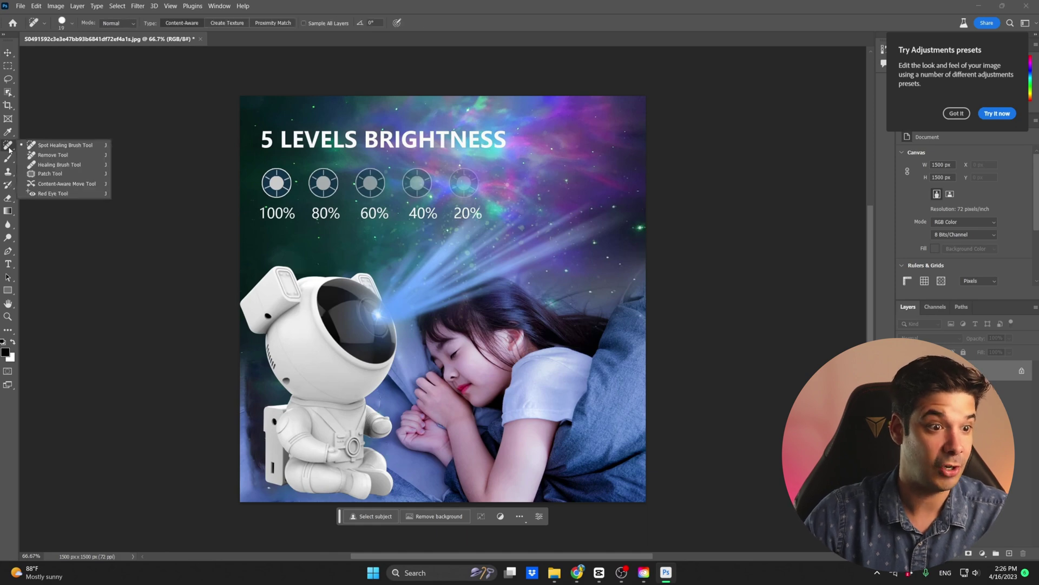
left_click(52, 156)
key("bracketright")
key("bracketright")
key("bracketright")
key("bracketright")
key("bracketright")
key("bracketright")
key("bracketright")
key("bracketright")
key("bracketright")
key("bracketright")
Paint out the title, brightness icons, sky marks and sleeping girl, then bring up Creative Cloud.
mouse_move(270, 152)
left_mouse_down()
mouse_move(483, 171)
mouse_move(335, 228)
mouse_move(267, 173)
left_mouse_up()
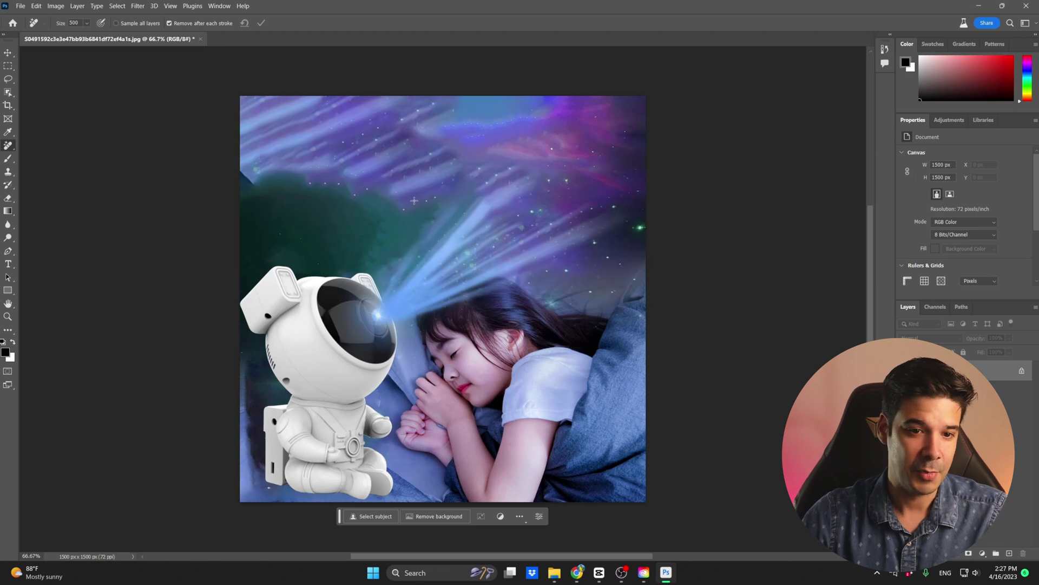
mouse_move(415, 200)
left_mouse_down()
mouse_move(411, 184)
mouse_move(303, 146)
mouse_move(351, 171)
left_mouse_up()
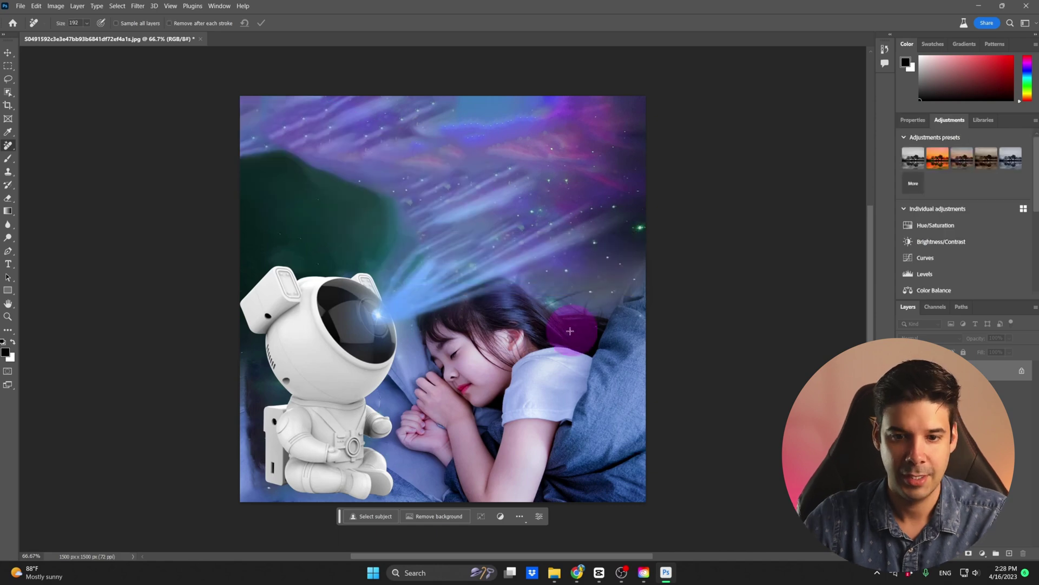
mouse_move(563, 335)
left_mouse_down()
mouse_move(487, 303)
mouse_move(440, 305)
mouse_move(424, 449)
mouse_move(465, 471)
left_mouse_up()
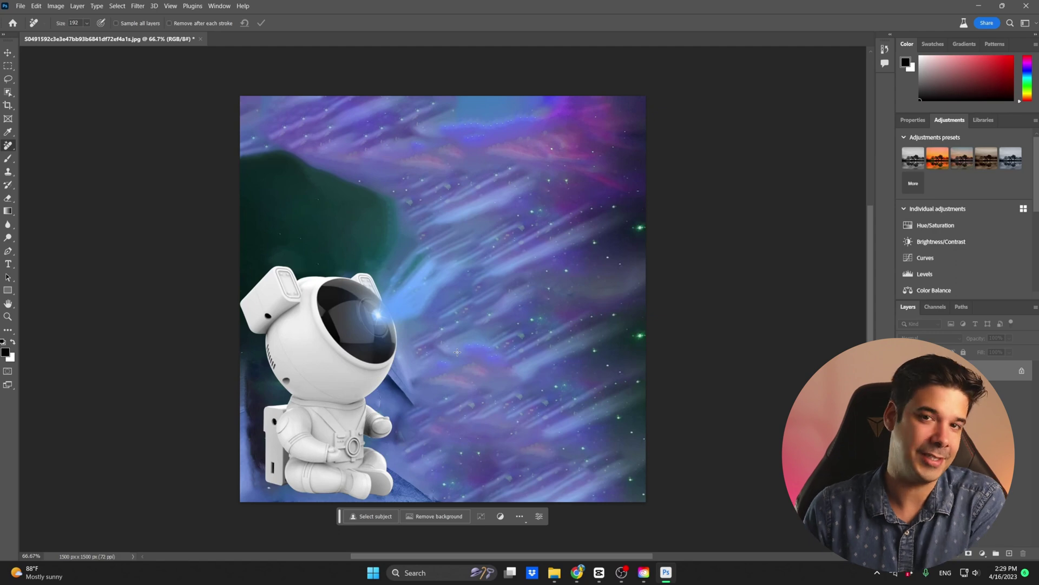
left_click(644, 571)
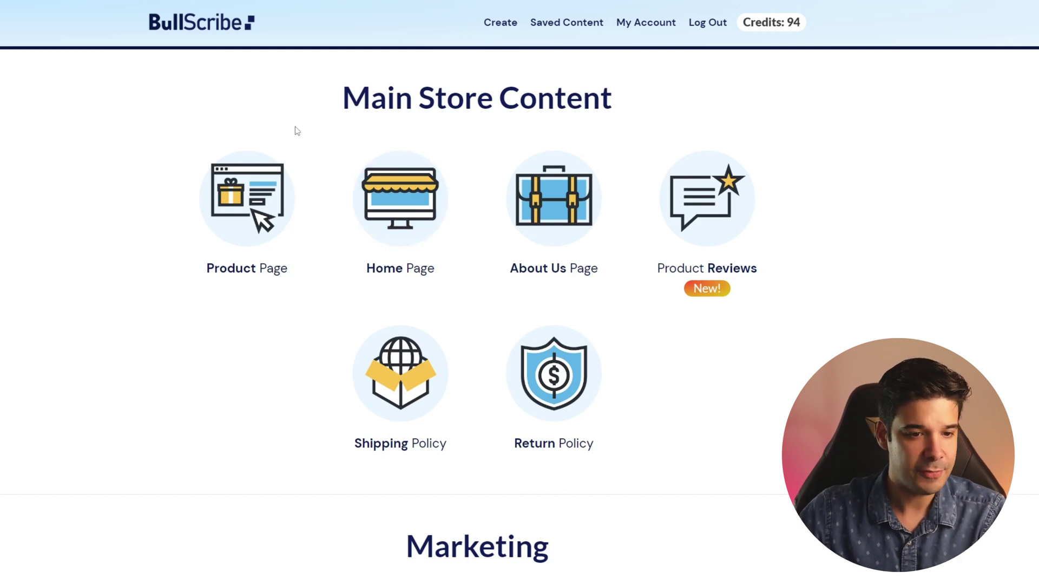
Open the Product Page generator and paste the astronaut projector listing title as the description.
left_click(248, 200)
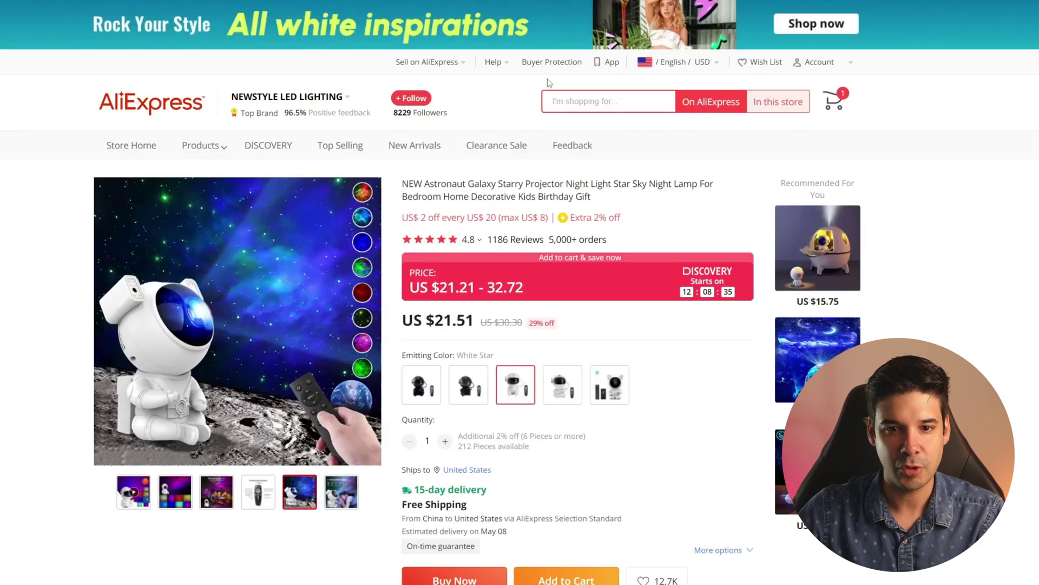
left_click_drag(427, 184, 595, 201)
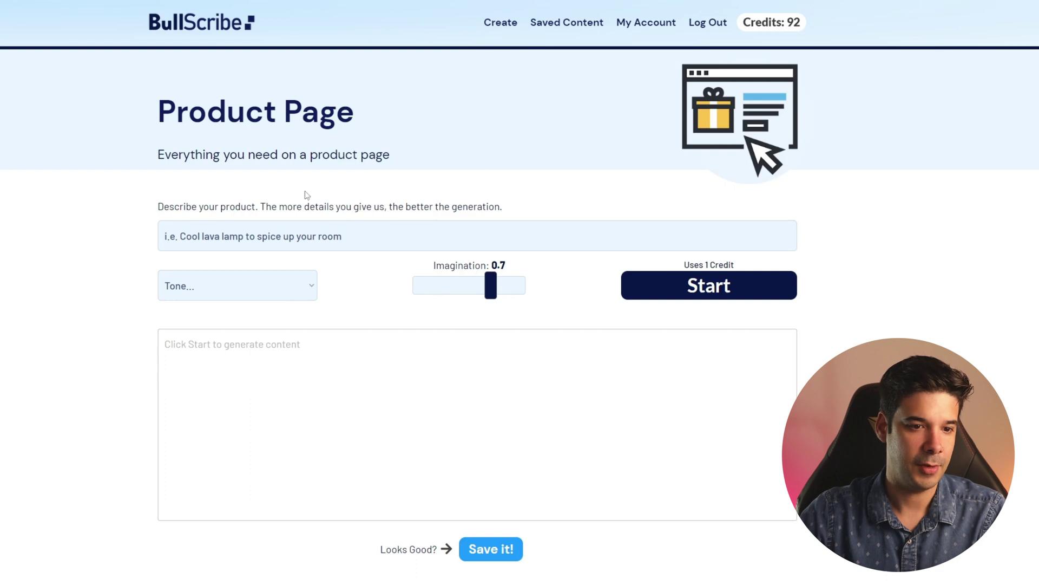
left_click(226, 241)
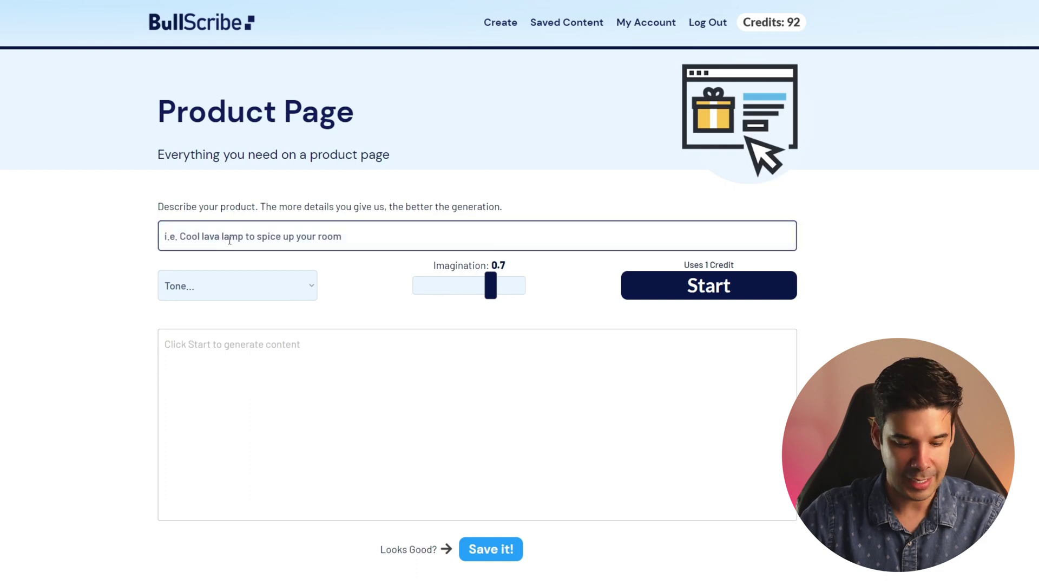
key("ctrl+v")
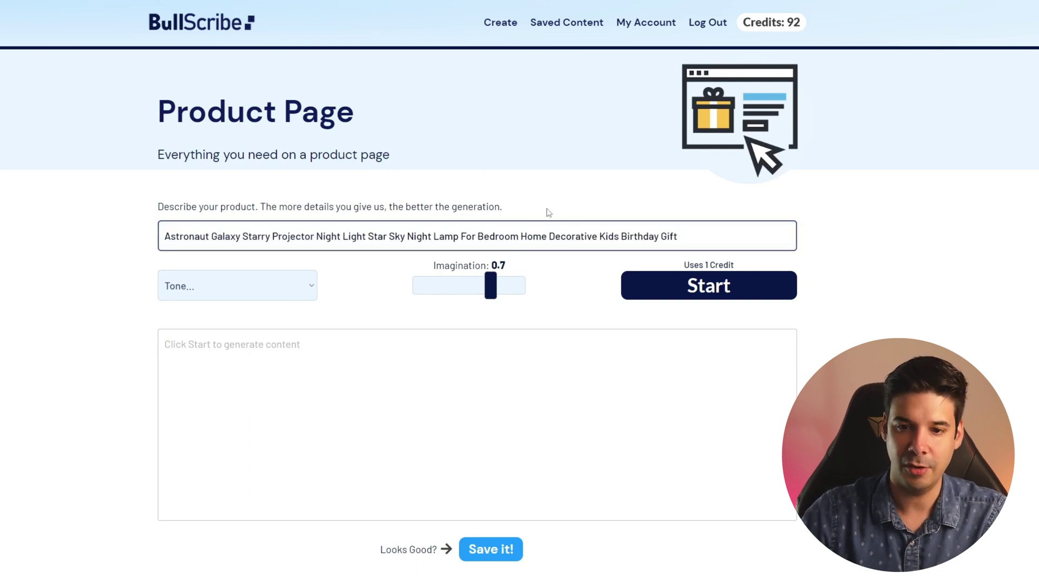
left_click(246, 292)
Choose the Witty tone and generate copy titled 'Starry Projector' with its short description.
left_click(192, 357)
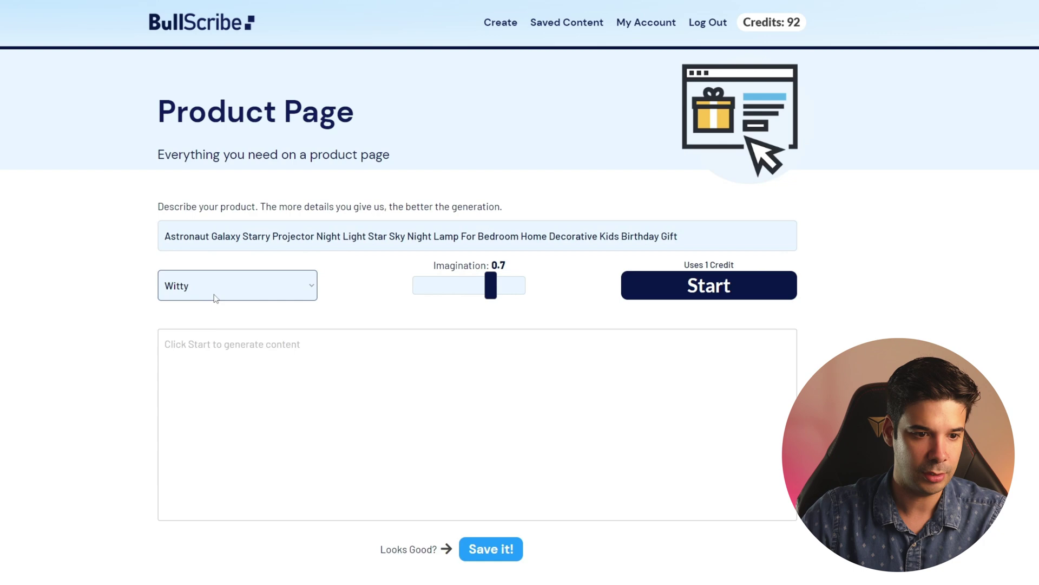
left_click(694, 292)
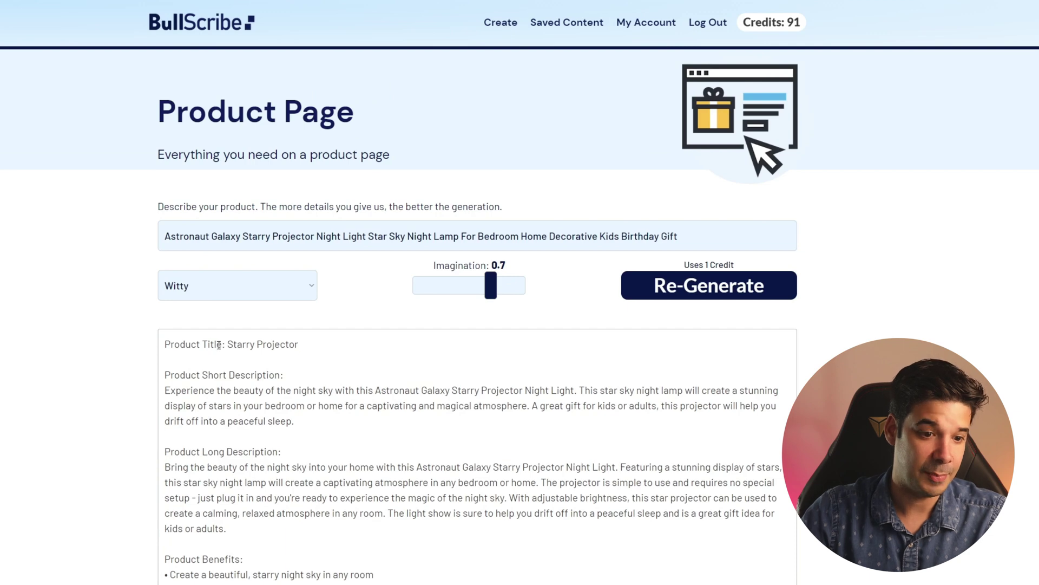
left_click_drag(226, 345, 298, 345)
left_click_drag(164, 375, 291, 372)
left_click_drag(164, 452, 283, 451)
Review the generated benefits, features, categories and tags, then scroll back up to the form.
scroll(462, 406, "down", 4)
scroll(453, 348, "down", 1)
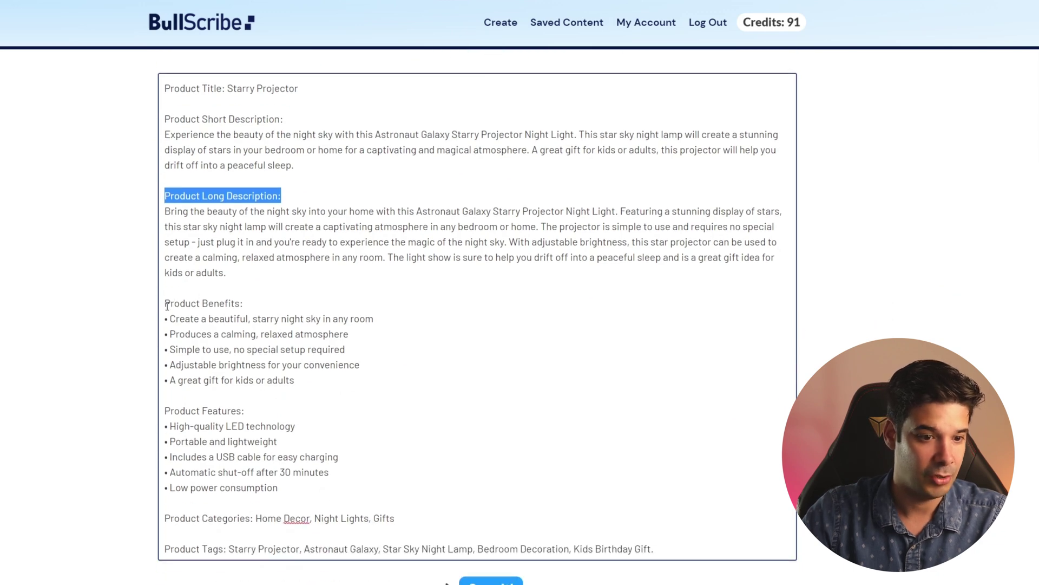
left_click_drag(167, 305, 243, 303)
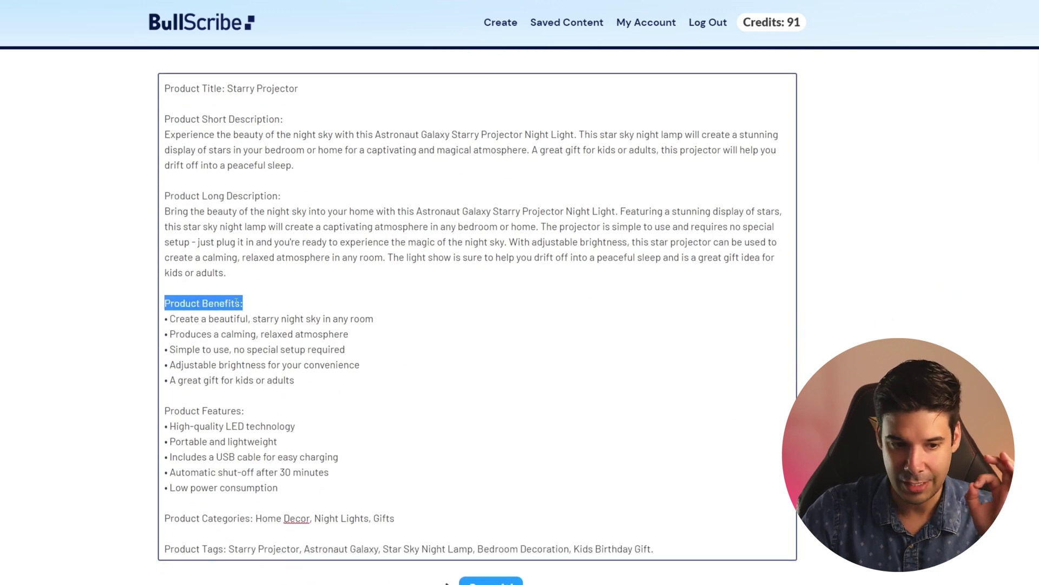
scroll(237, 302, "down", 2)
left_click_drag(170, 282, 237, 283)
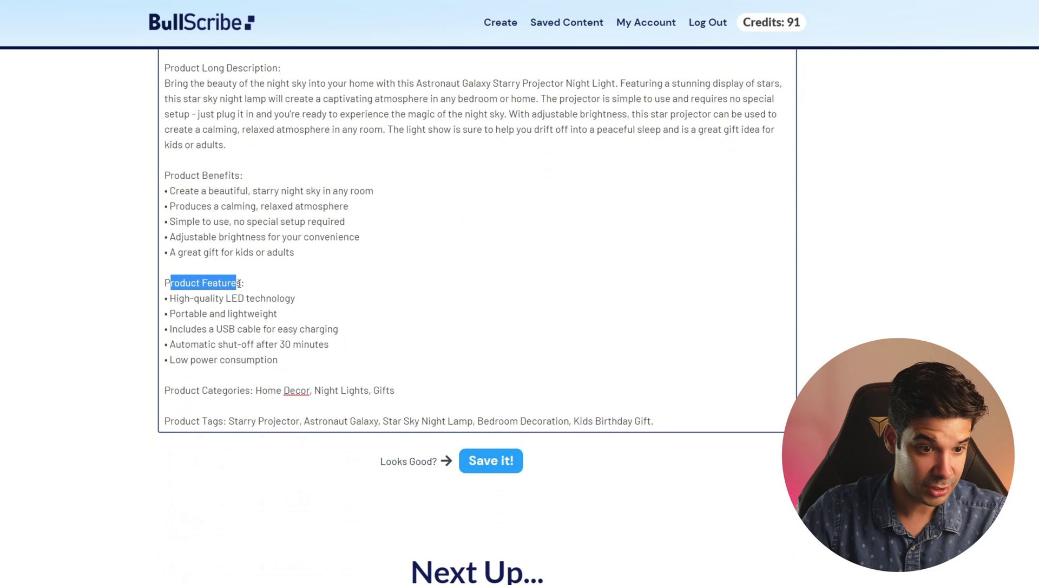
left_click_drag(167, 387, 387, 389)
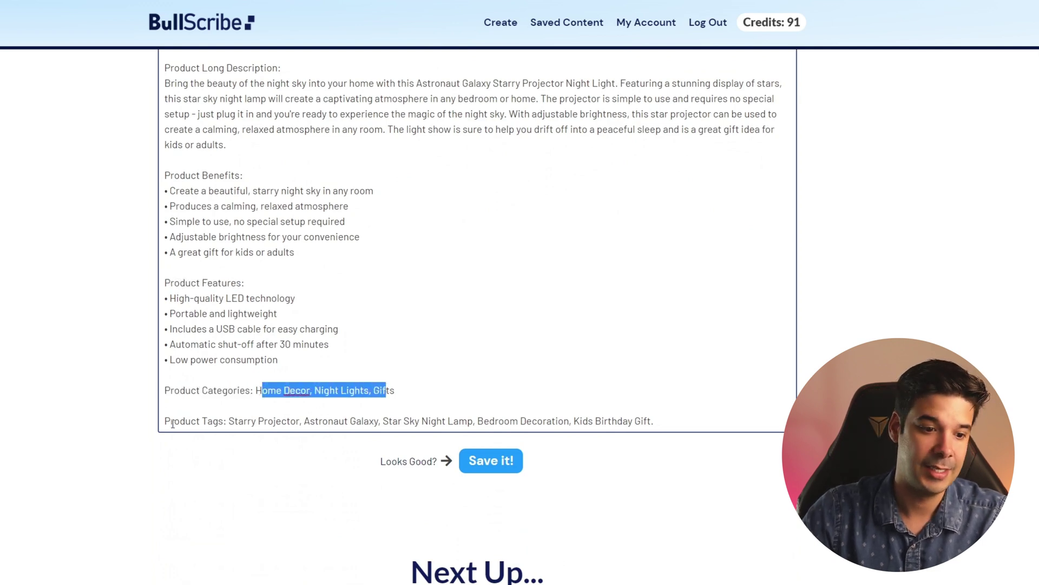
left_click_drag(171, 421, 617, 421)
left_click(434, 318)
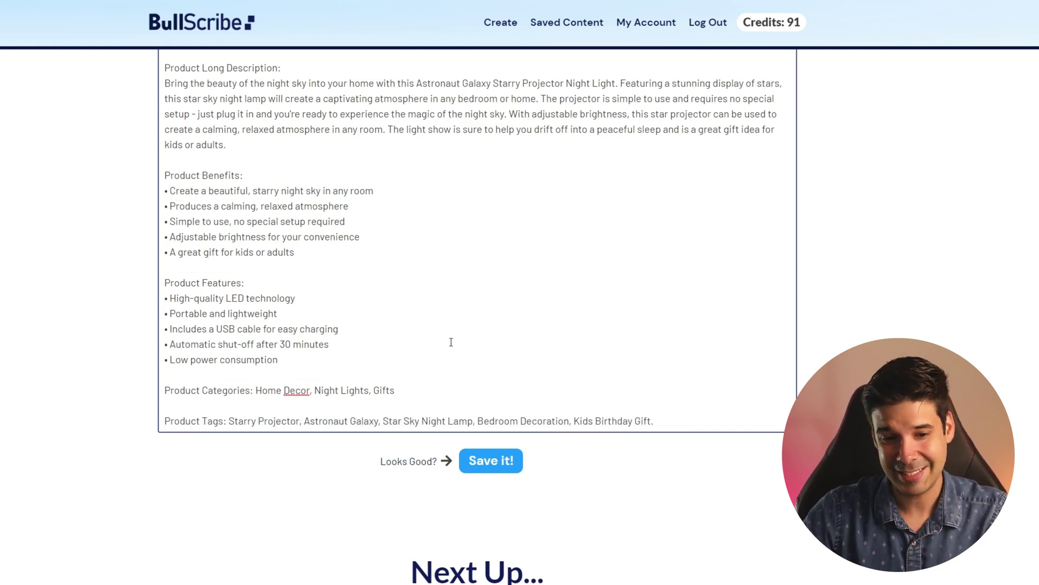
scroll(455, 347, "up", 5)
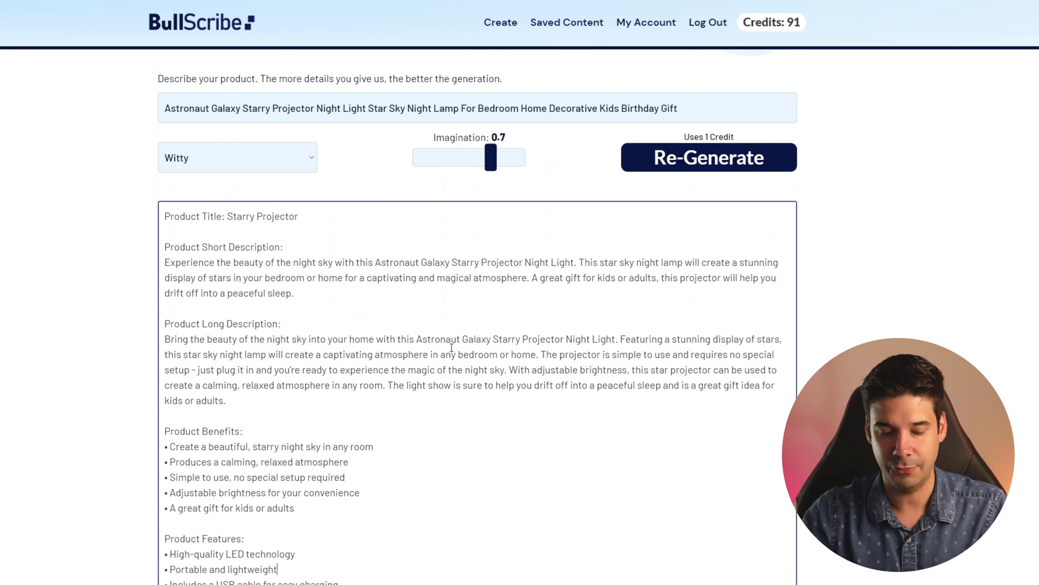
scroll(452, 346, "up", 3)
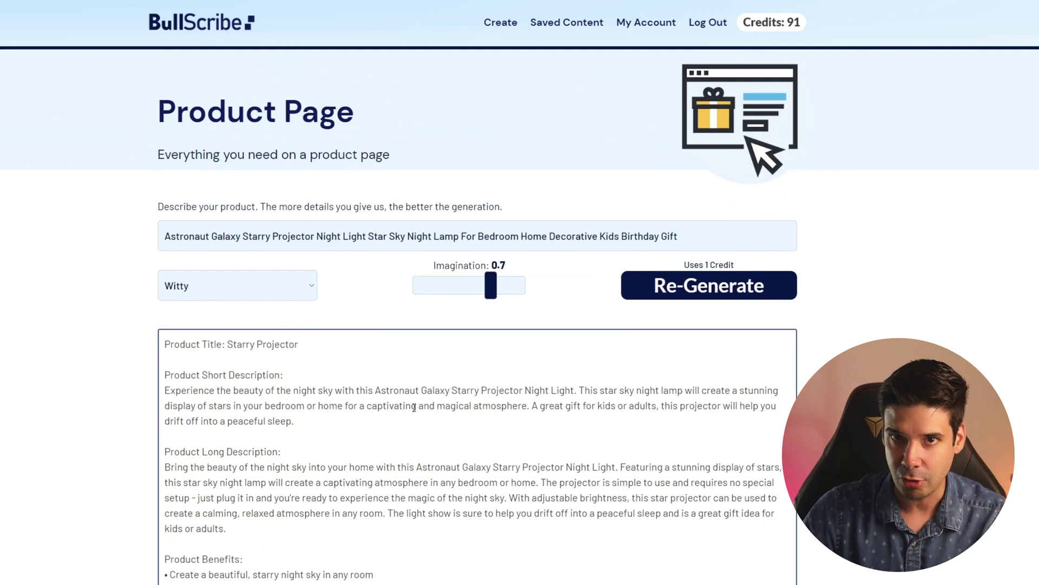
scroll(414, 407, "down", 4)
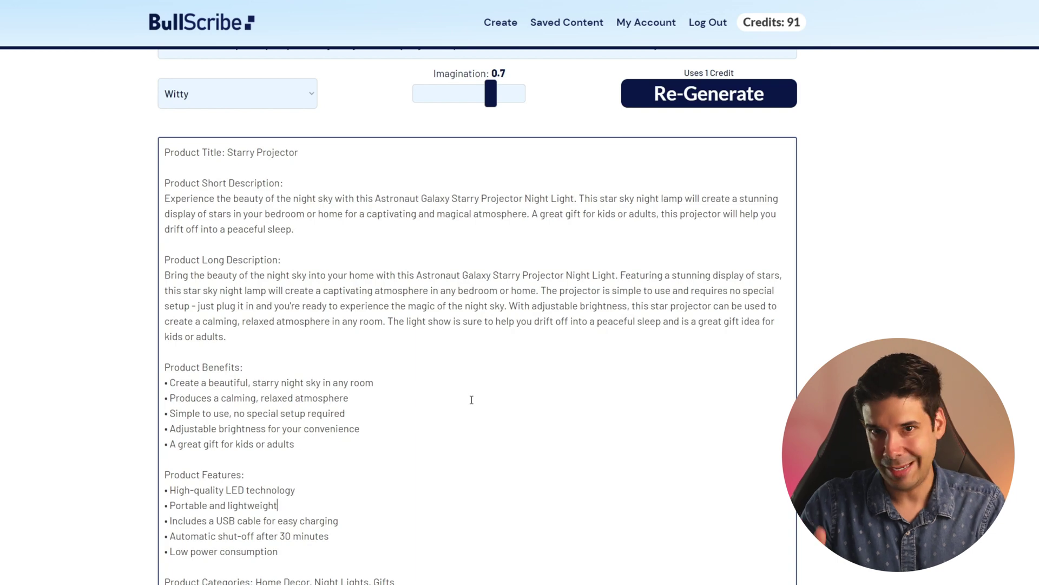
scroll(471, 399, "up", 4)
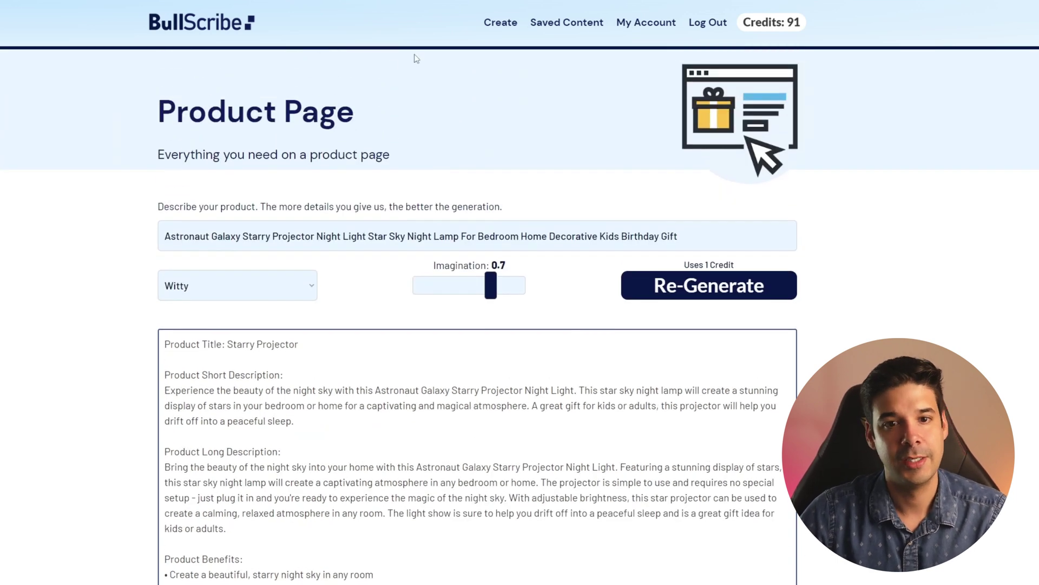
Return to Create and browse the Main Store Content, Marketing, Advertising and Marketplaces generators.
left_click(226, 25)
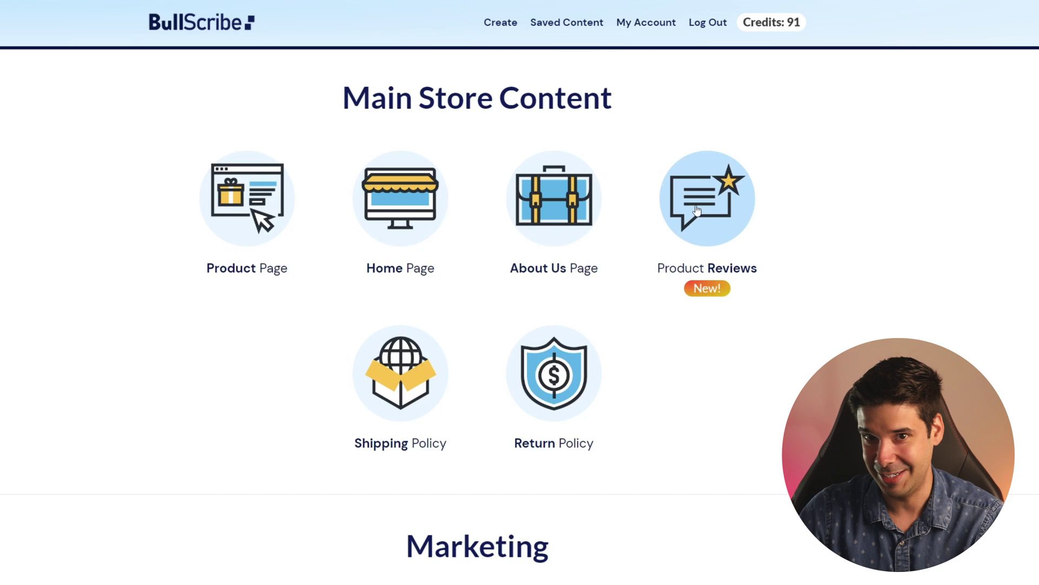
scroll(697, 210, "down", 2)
scroll(486, 196, "down", 2)
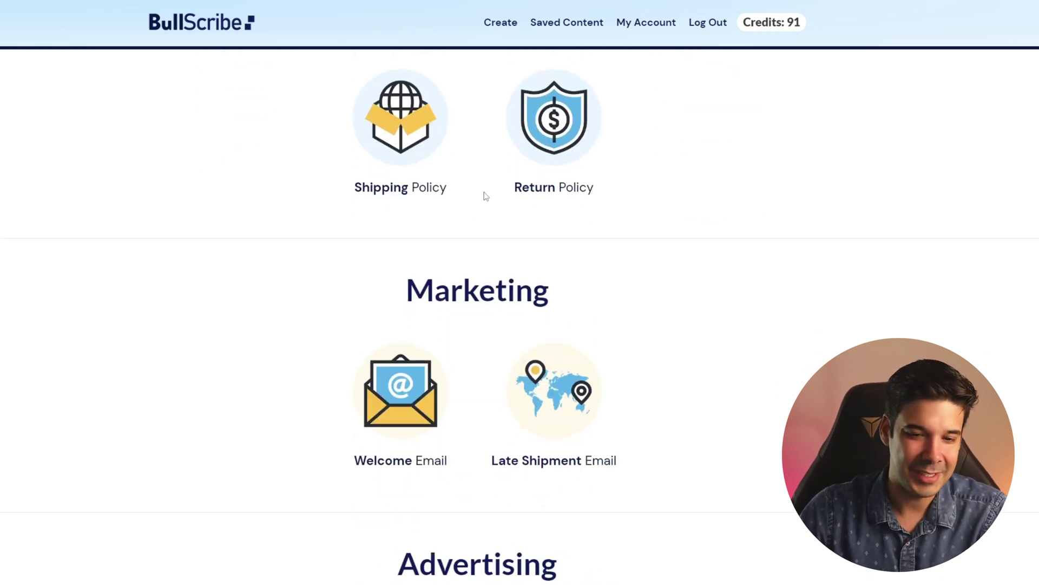
scroll(466, 167, "down", 2)
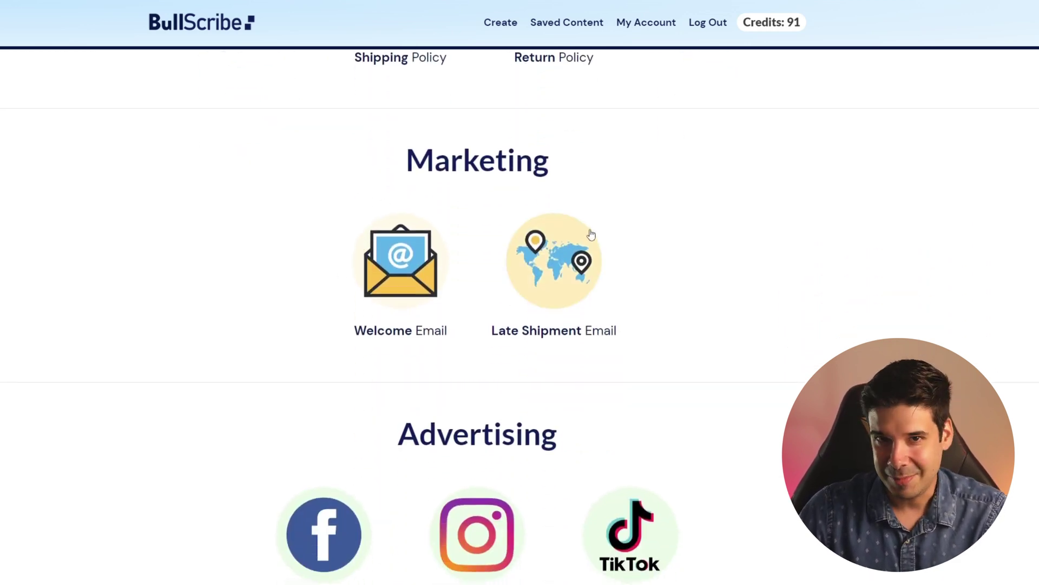
scroll(501, 186, "down", 3)
scroll(552, 130, "up", 1)
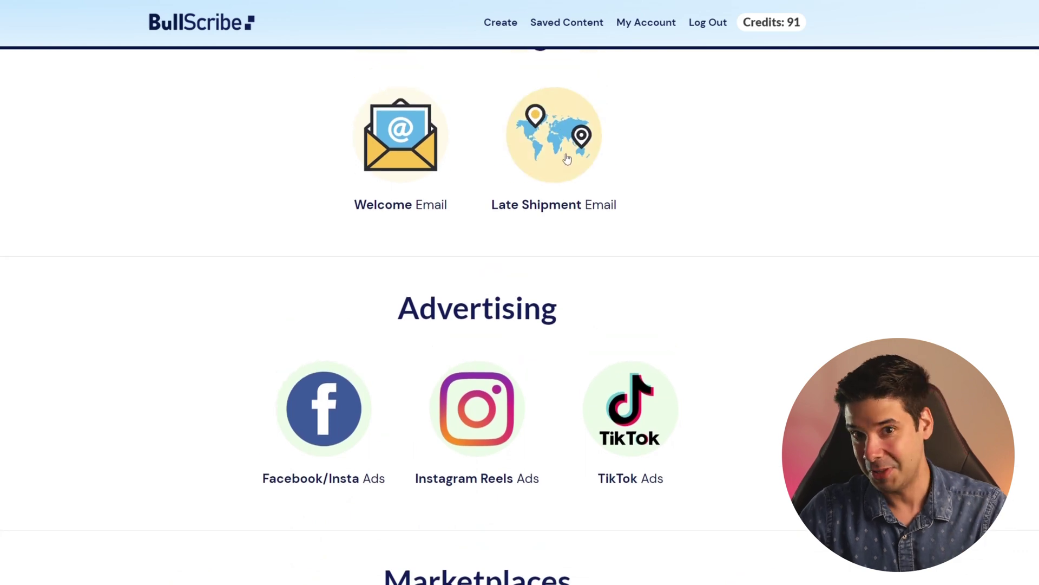
scroll(562, 162, "down", 3)
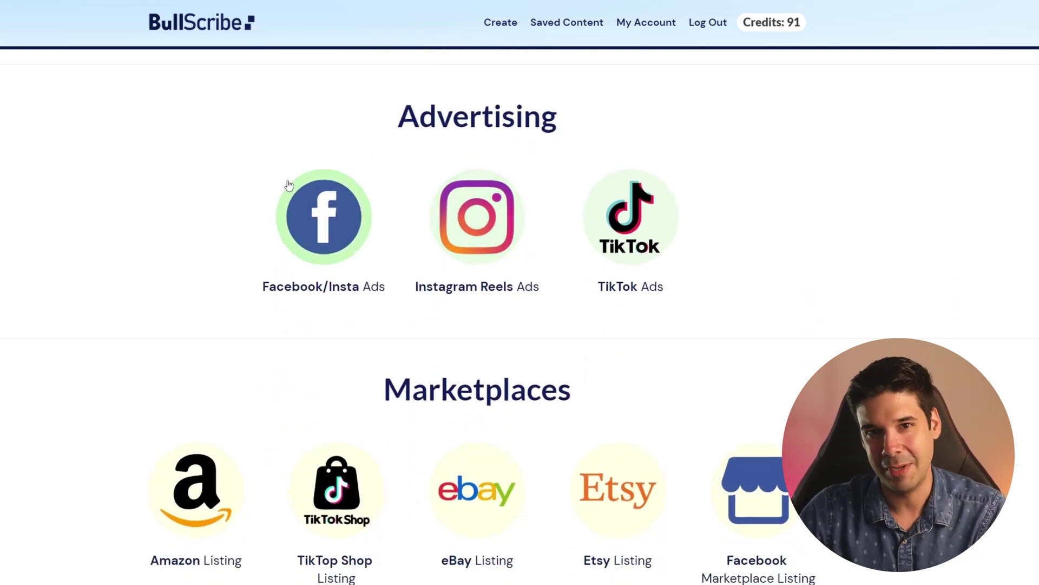
scroll(436, 157, "down", 2)
scroll(587, 311, "up", 7)
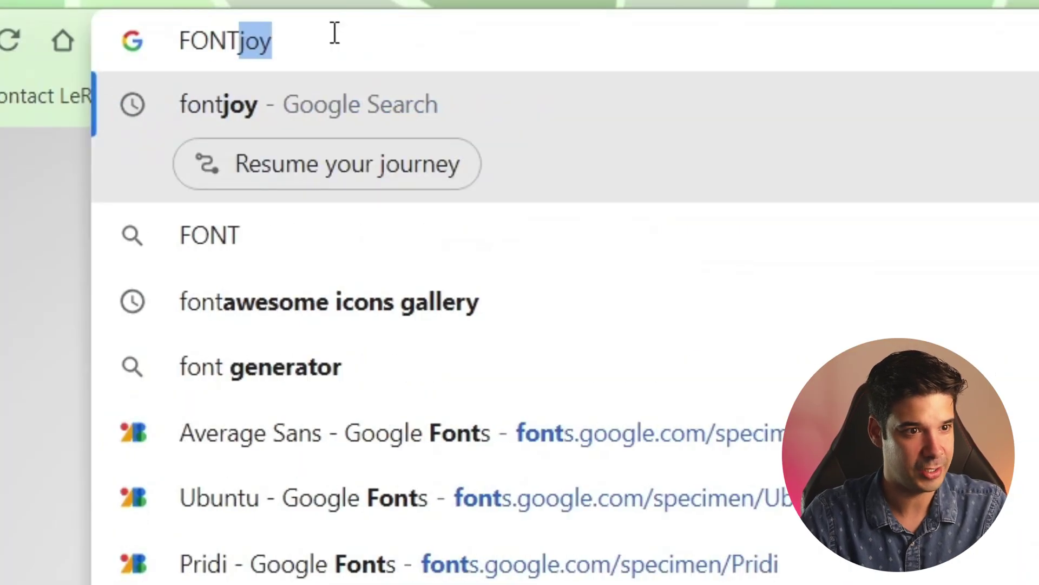
Go to fontjoy.com and generate a high-contrast font pairing.
type("JOY")
key("Return")
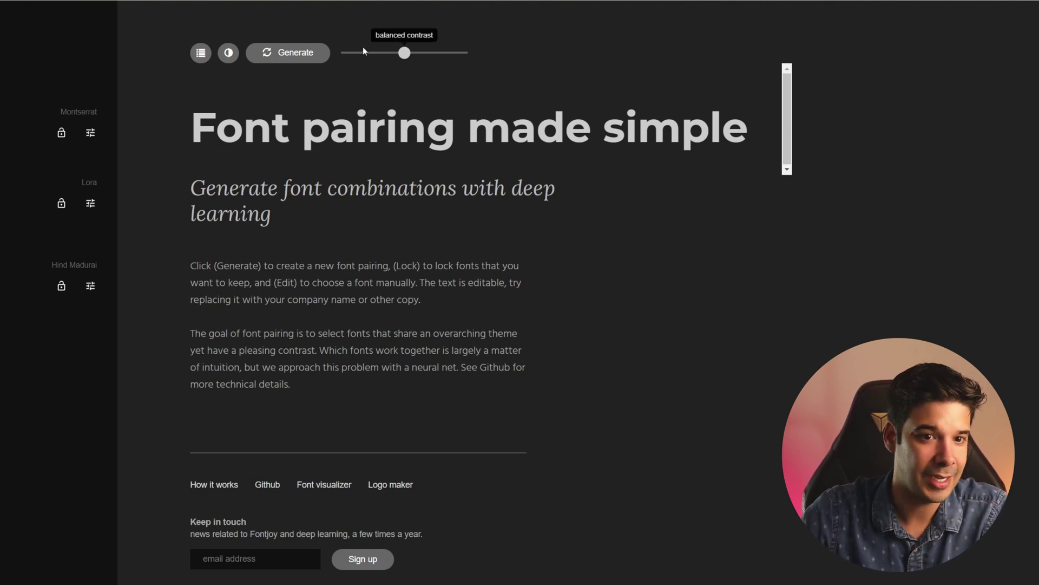
left_click_drag(397, 55, 336, 63)
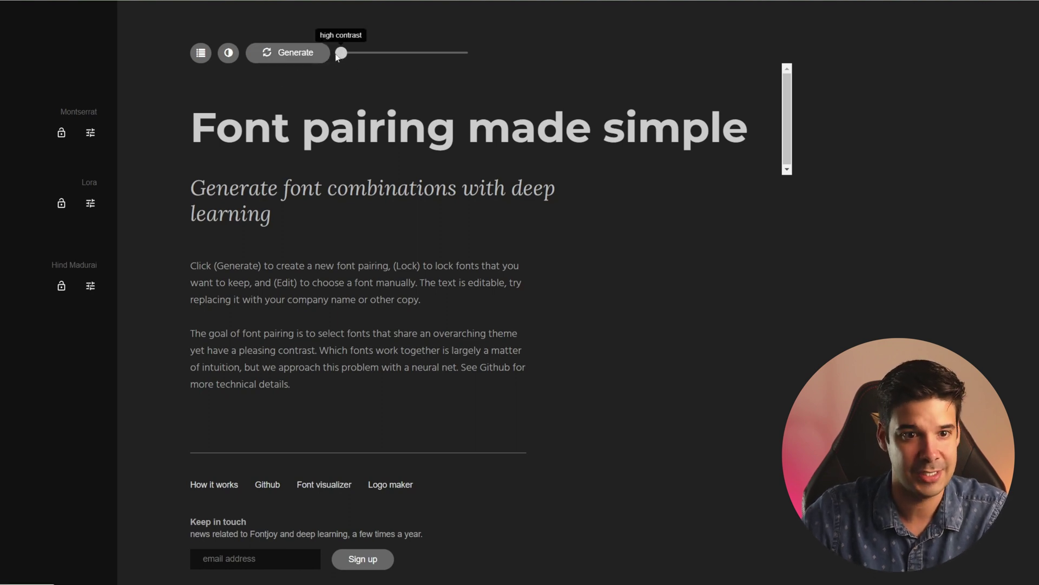
left_click(317, 54)
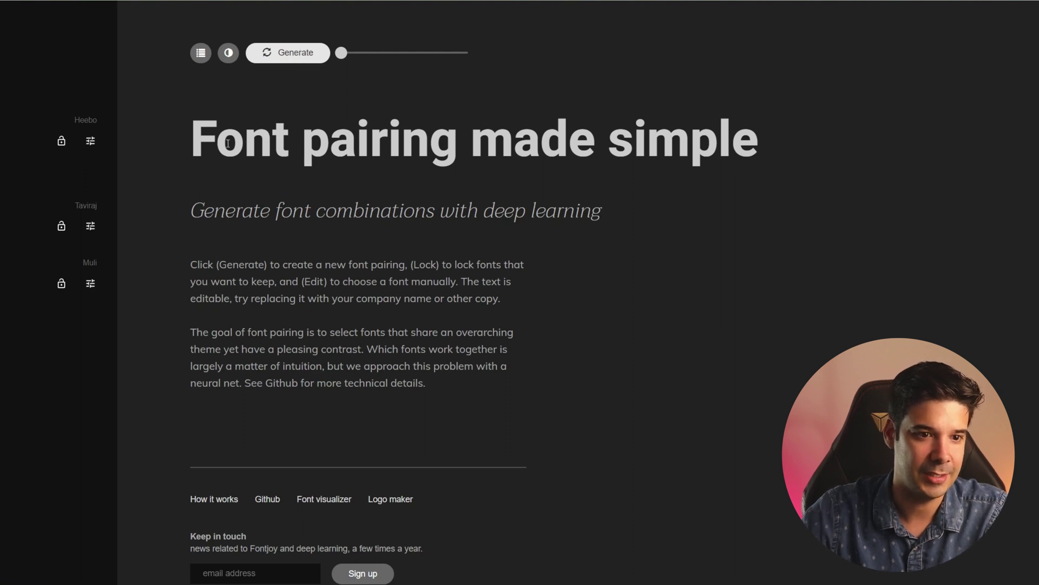
Highlight the editable sample heading, subtitle and paragraphs, then generate three more pairings.
left_click_drag(228, 143, 500, 144)
left_click_drag(206, 214, 353, 214)
left_click_drag(226, 265, 285, 350)
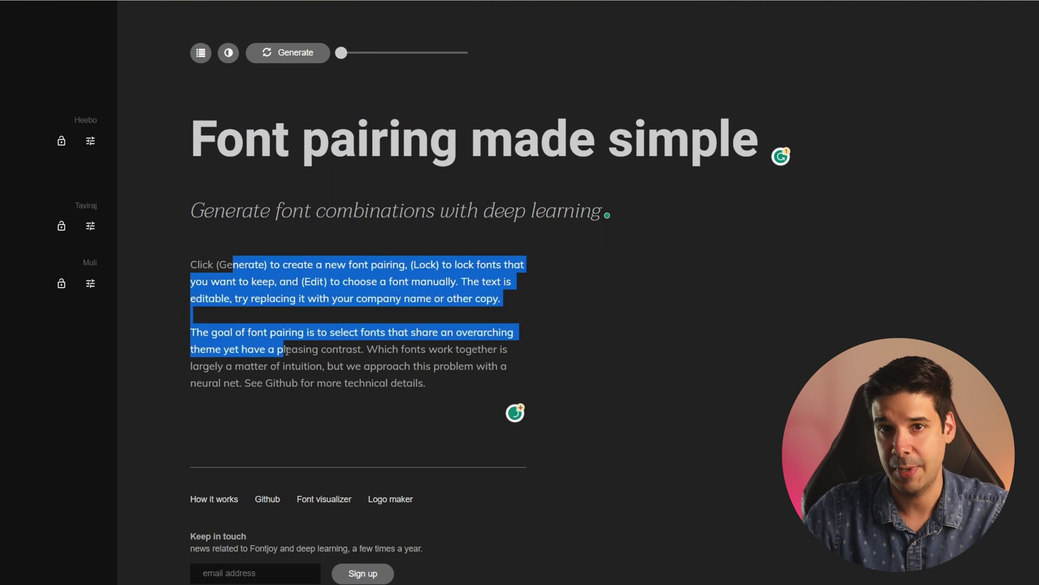
left_click(317, 284)
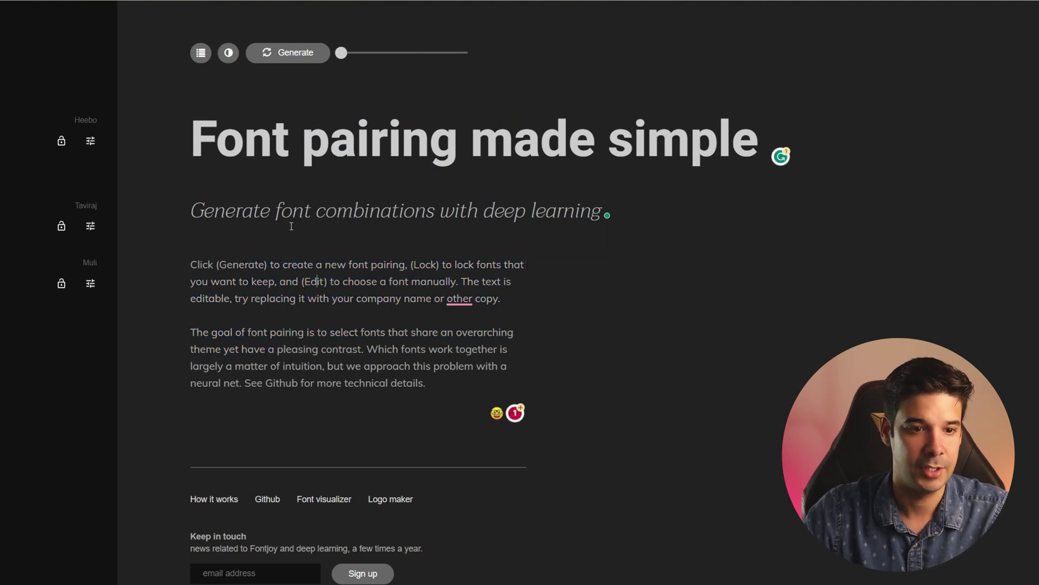
left_click(271, 53)
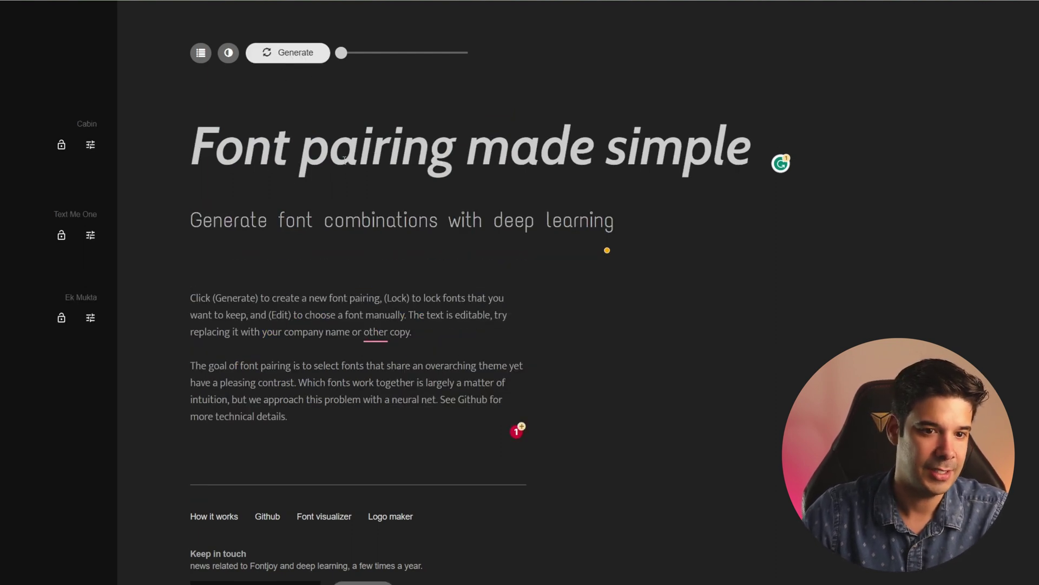
left_click(296, 56)
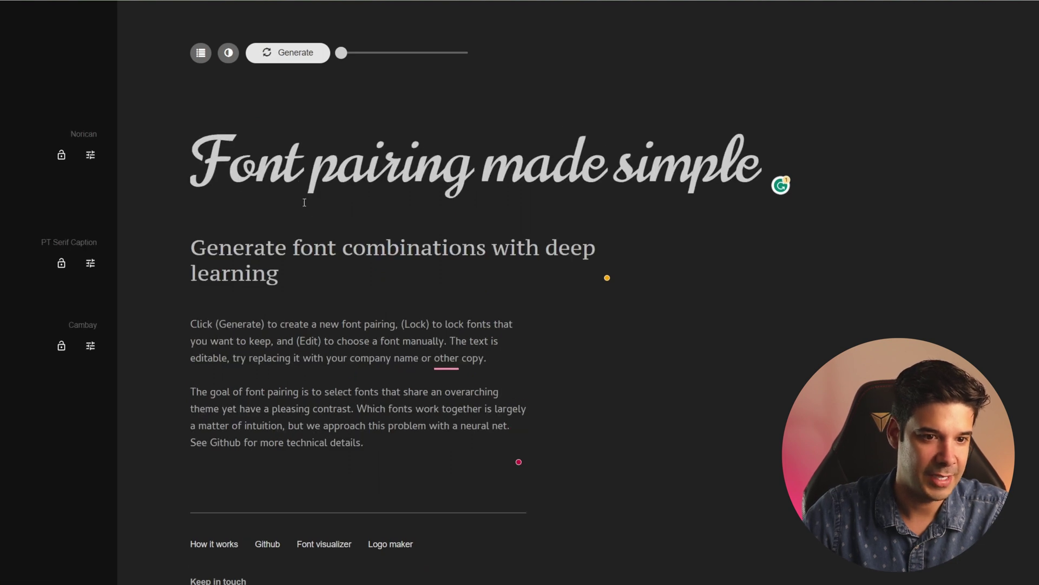
left_click(293, 58)
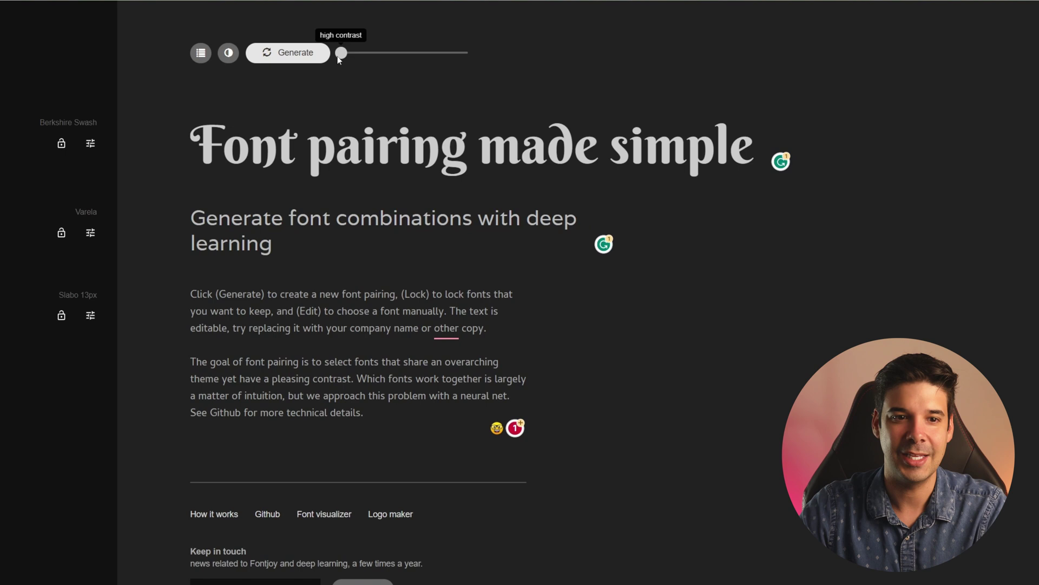
Generate pairings at balanced, then very similar contrast, ending on Libre Franklin, Rubik and Muli.
left_click_drag(341, 52, 399, 56)
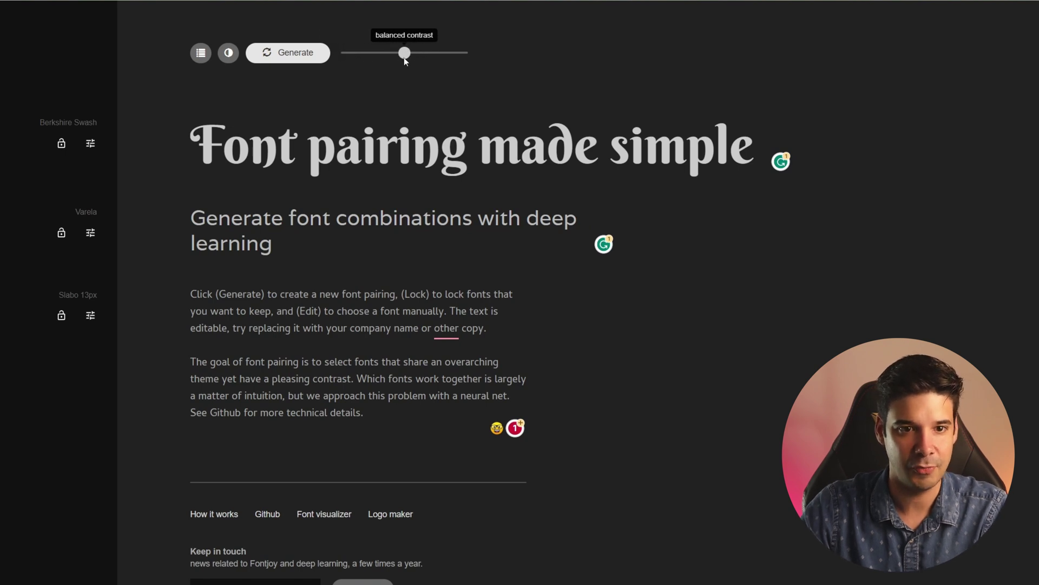
left_click(291, 58)
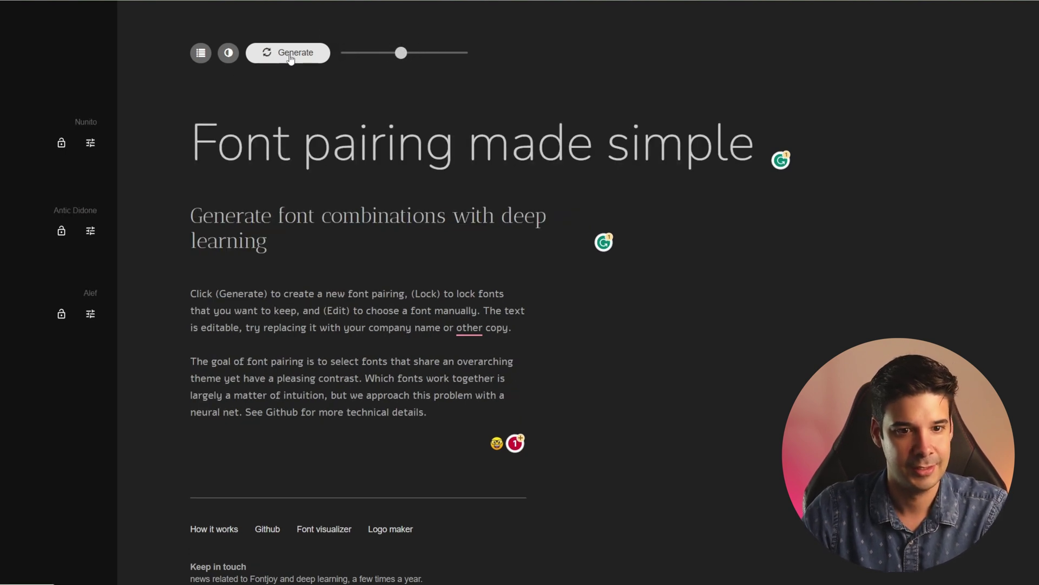
left_click(301, 58)
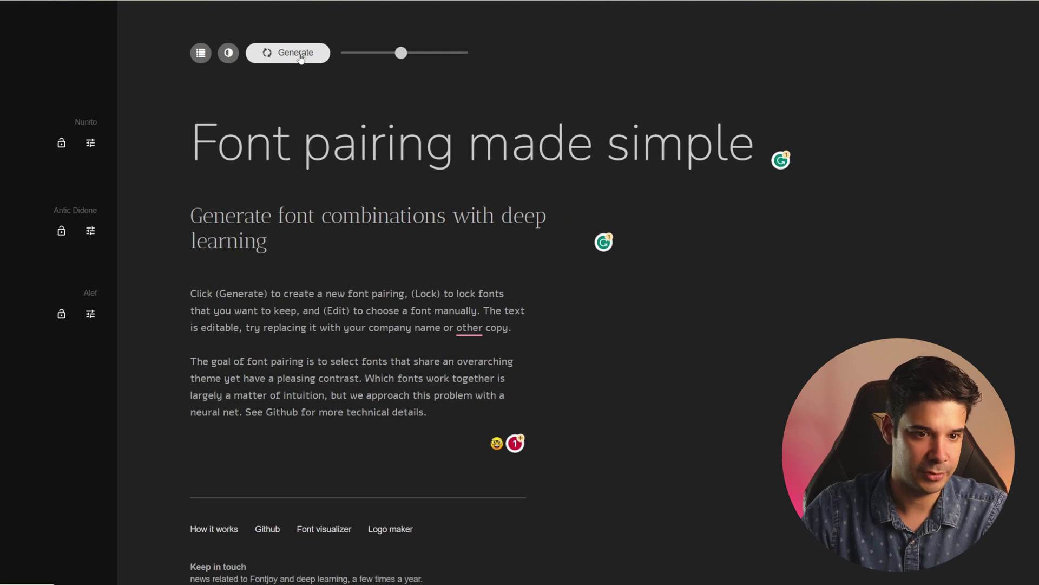
left_click_drag(401, 53, 467, 53)
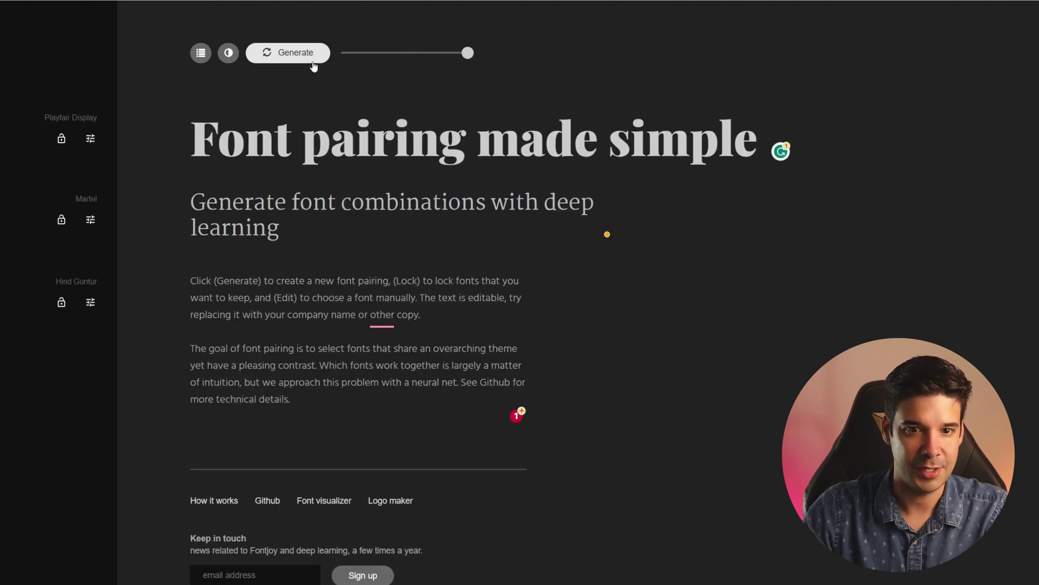
left_click(287, 60)
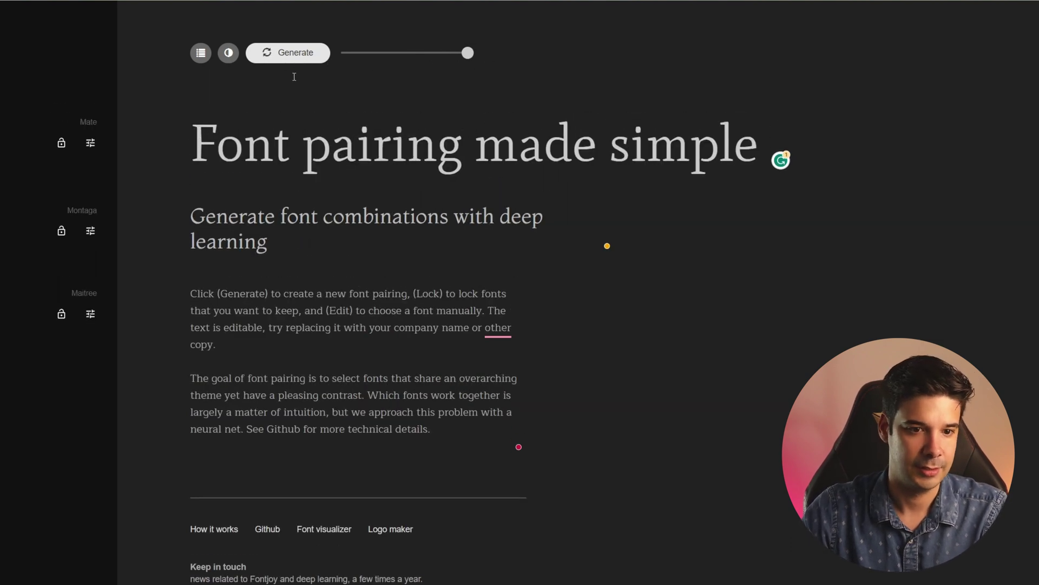
left_click(285, 55)
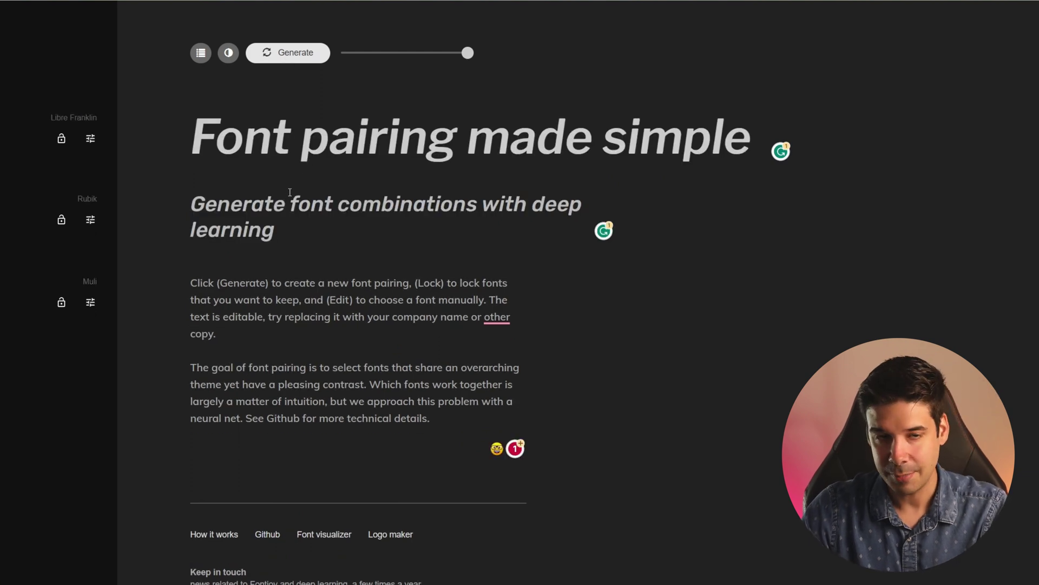
left_click(88, 200)
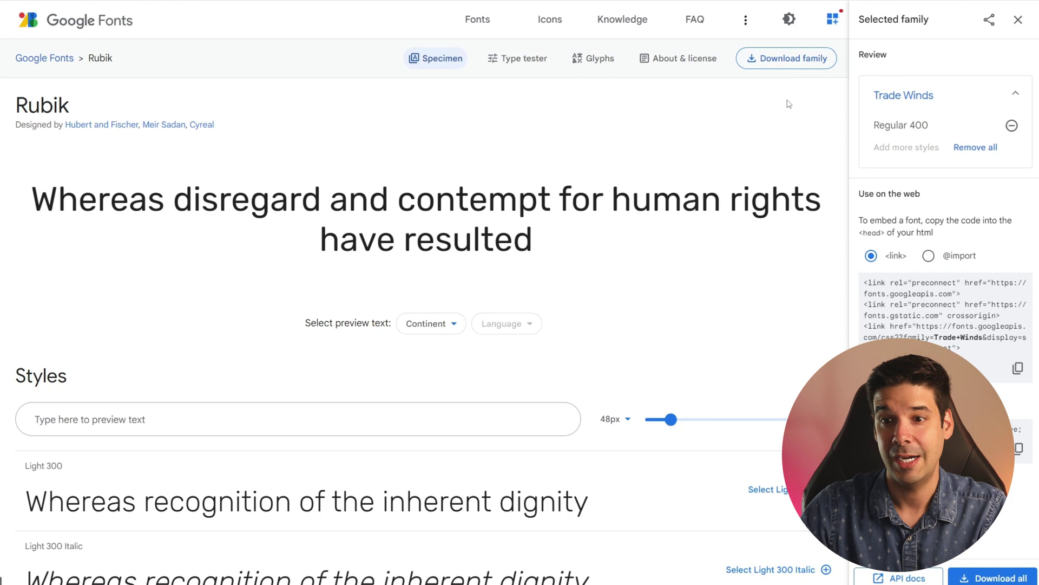